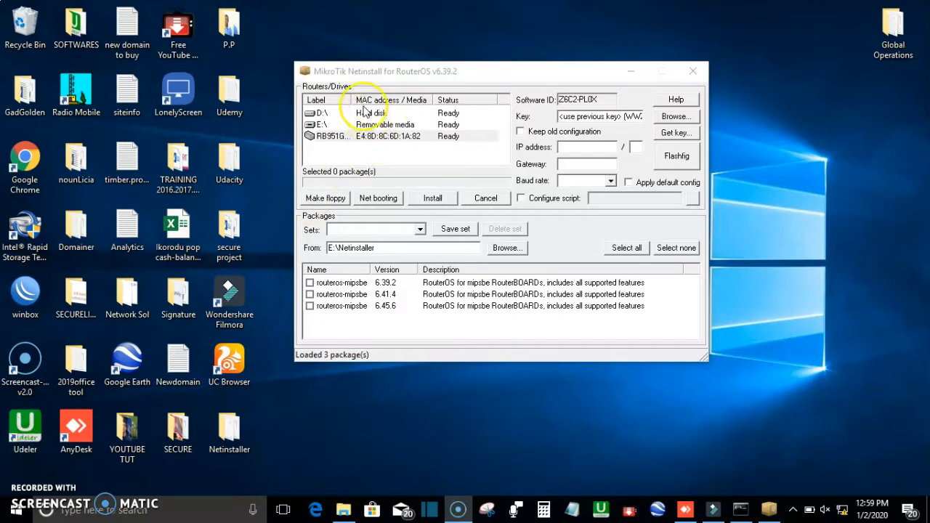
Step: Widen the Label column in the Routers/Drives list and select the RB951G-2HnD router
left_click_drag(351, 100, 387, 100)
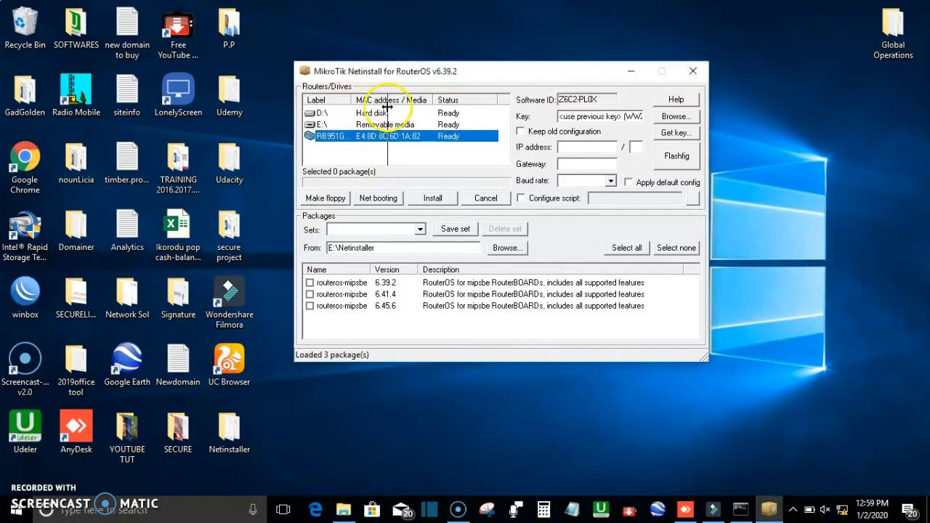
left_click(347, 138)
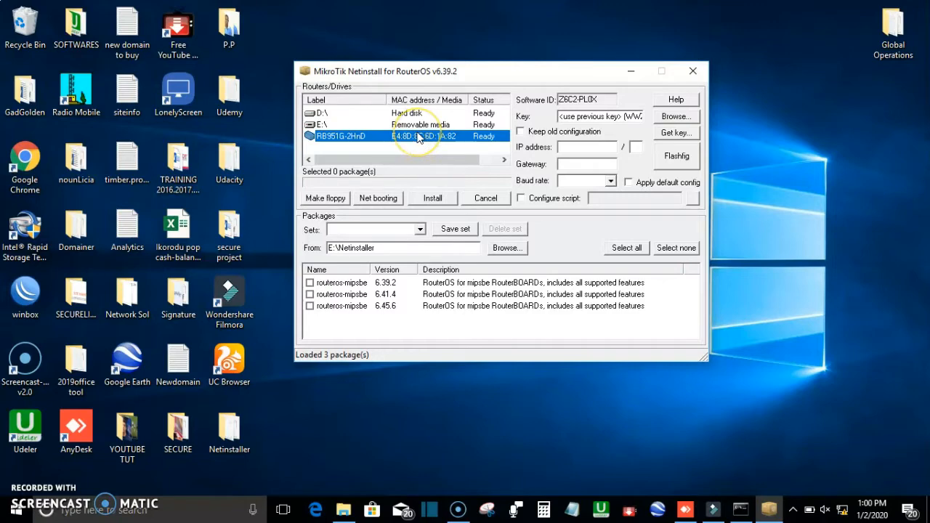
left_click(406, 145)
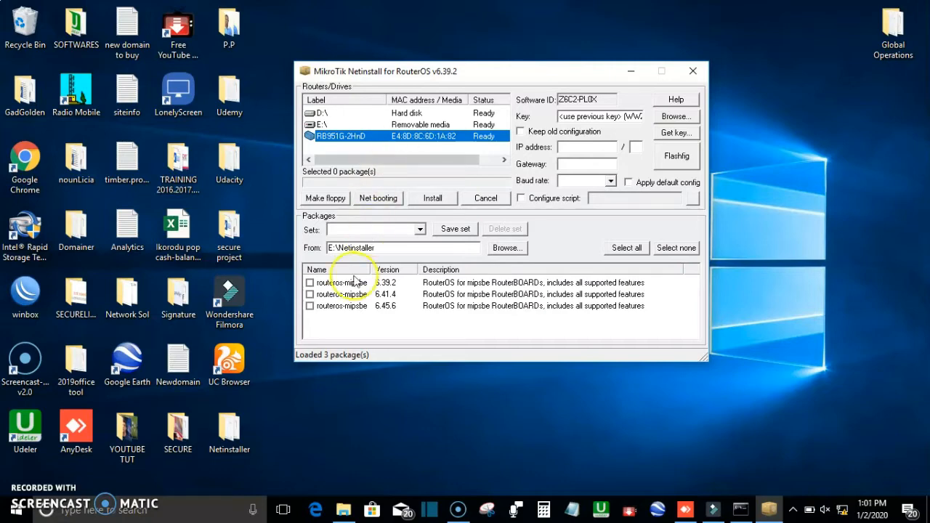
Step: Open the Netinstaller folder from the desktop and maximize its window
left_click(239, 433)
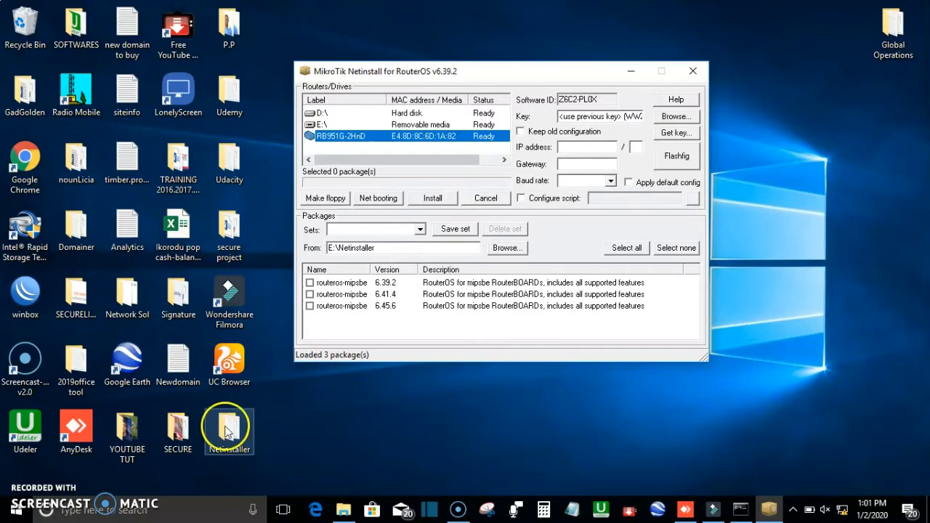
double_click(231, 434)
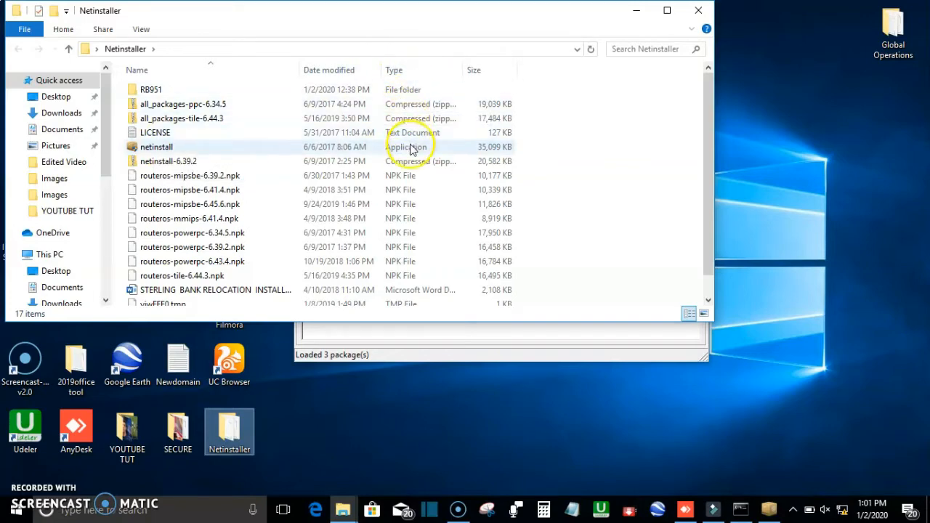
left_click(667, 10)
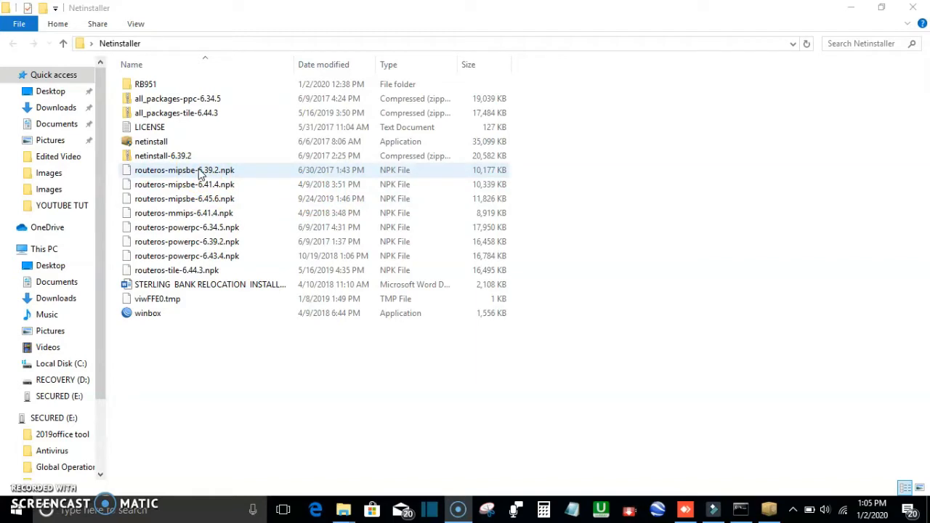
Step: Review the RouterOS .npk package files in the Netinstaller folder and minimize the window
left_click(155, 143)
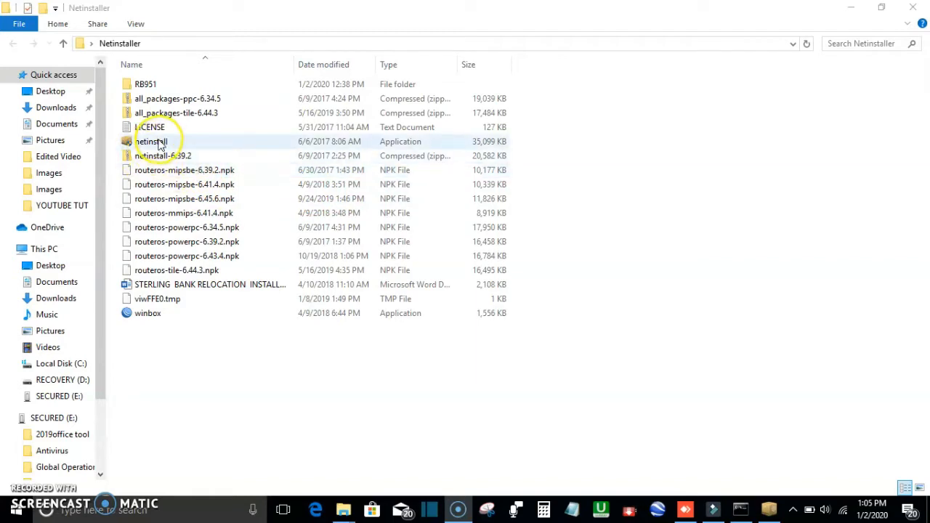
left_click(191, 170)
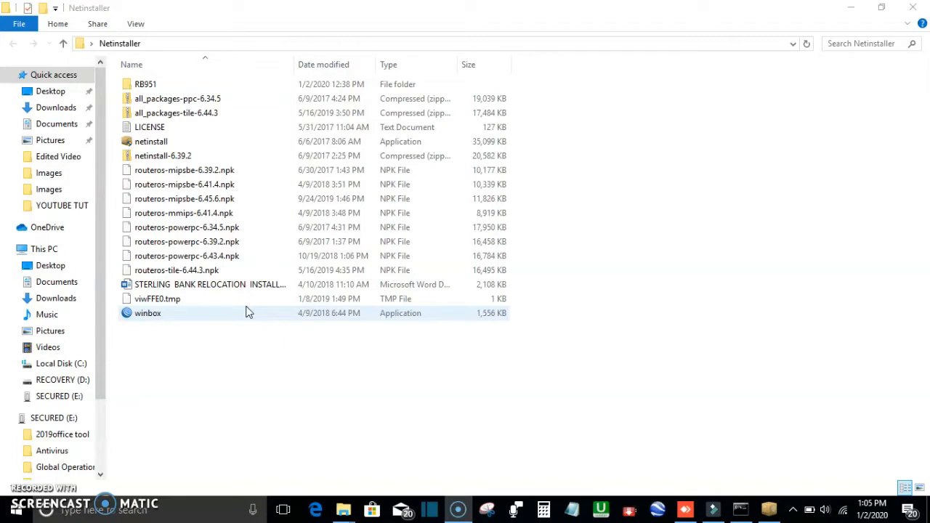
left_click(269, 328)
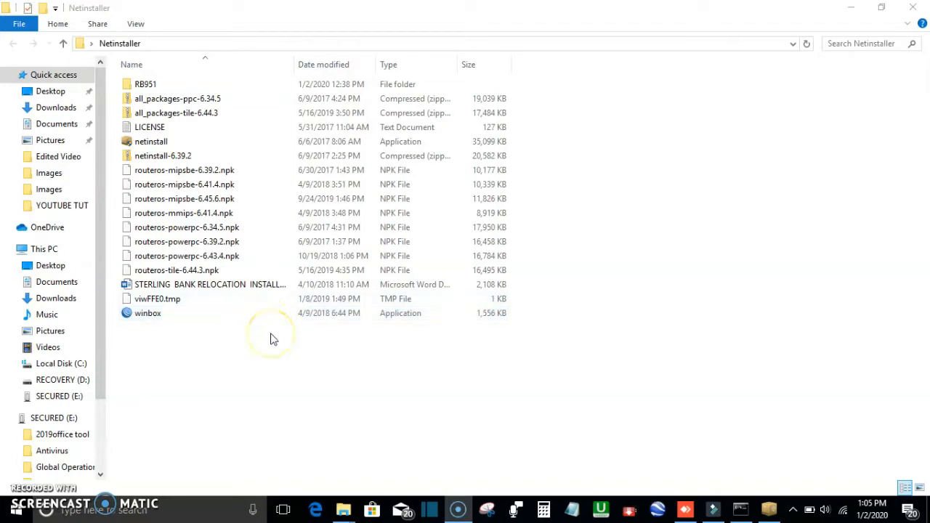
left_click(276, 336)
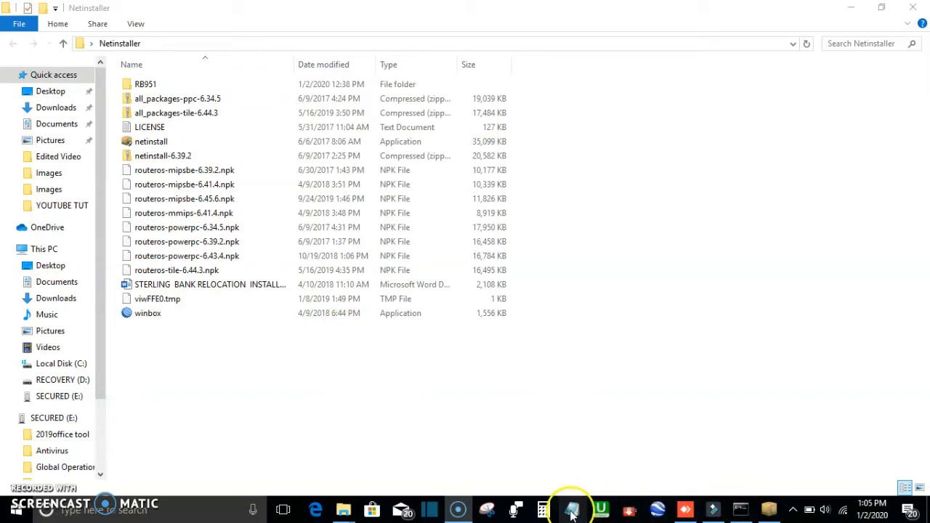
left_click(850, 9)
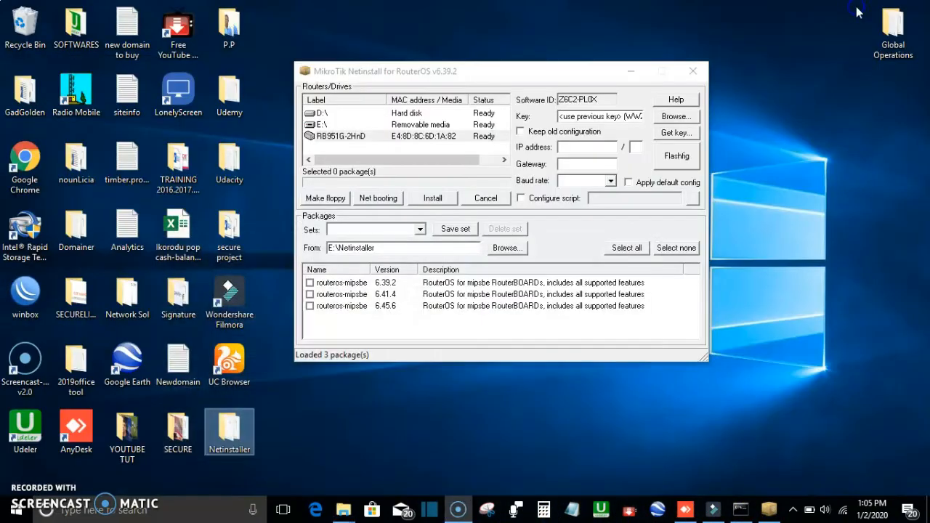
Step: Open Chrome, go to Google and search for mikrotik download
double_click(24, 166)
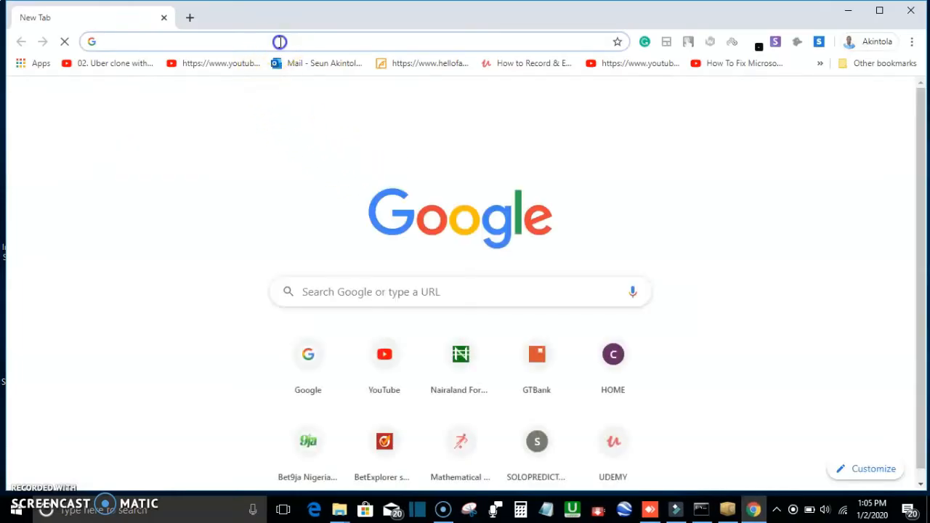
left_click(307, 353)
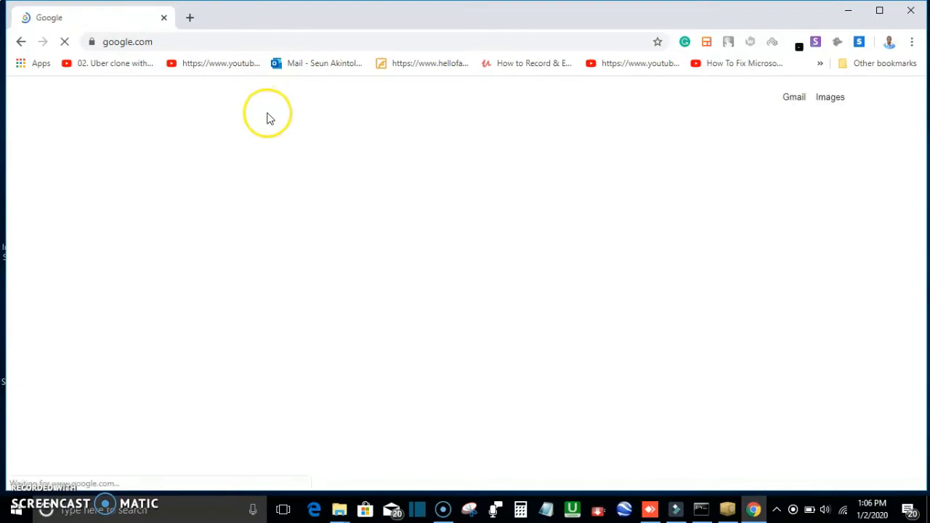
type("m")
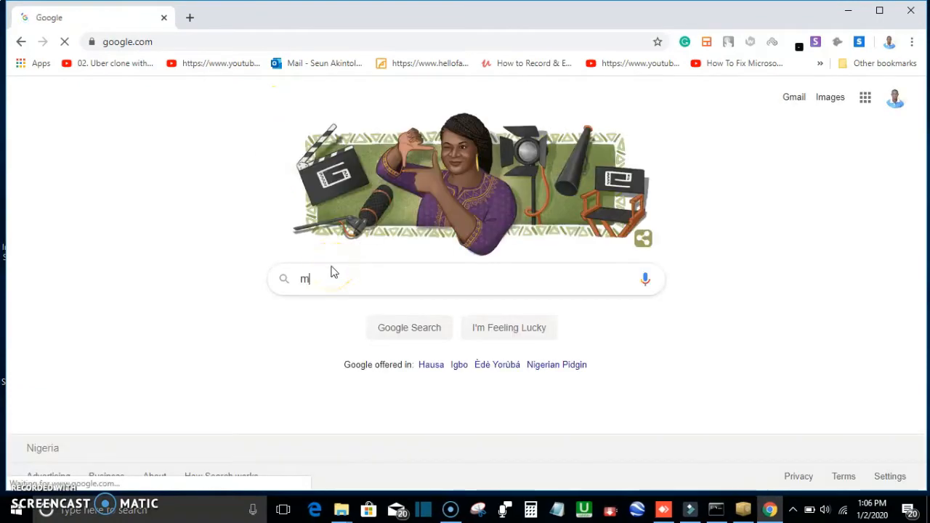
type("ik")
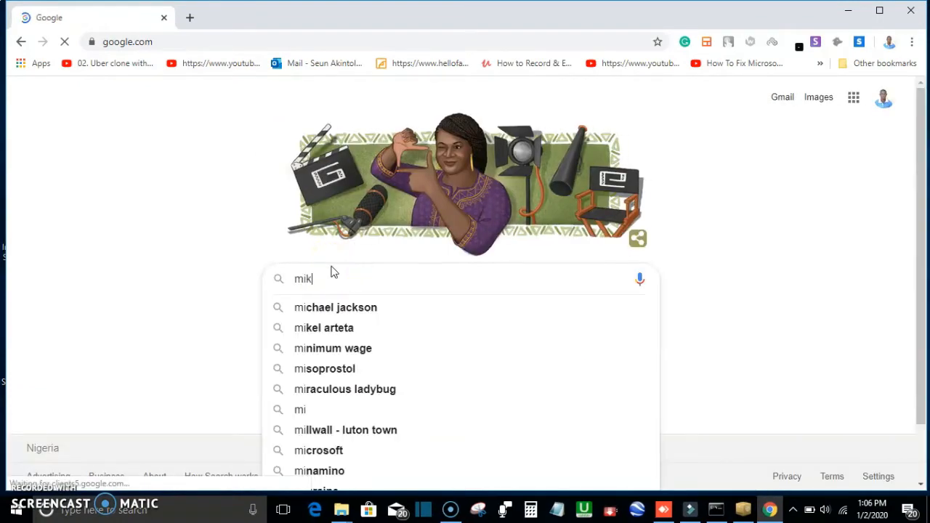
type("rotik")
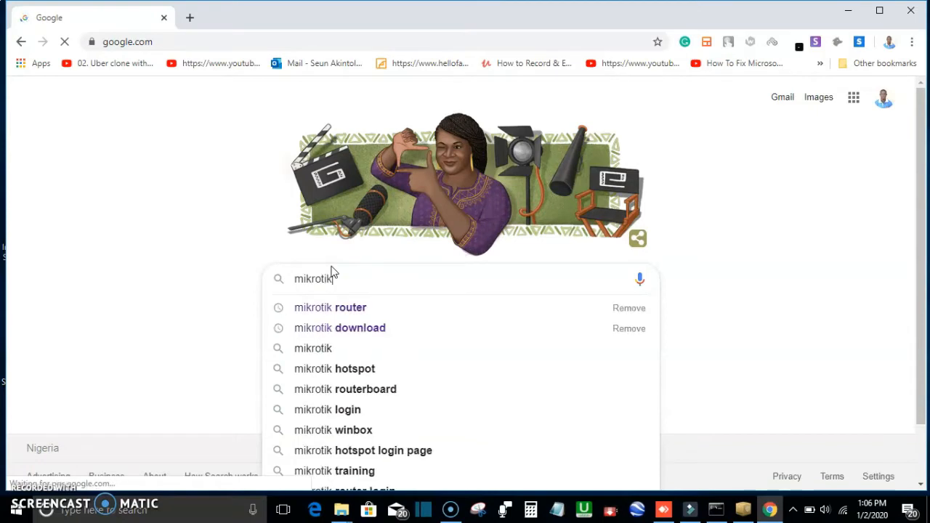
left_click(366, 331)
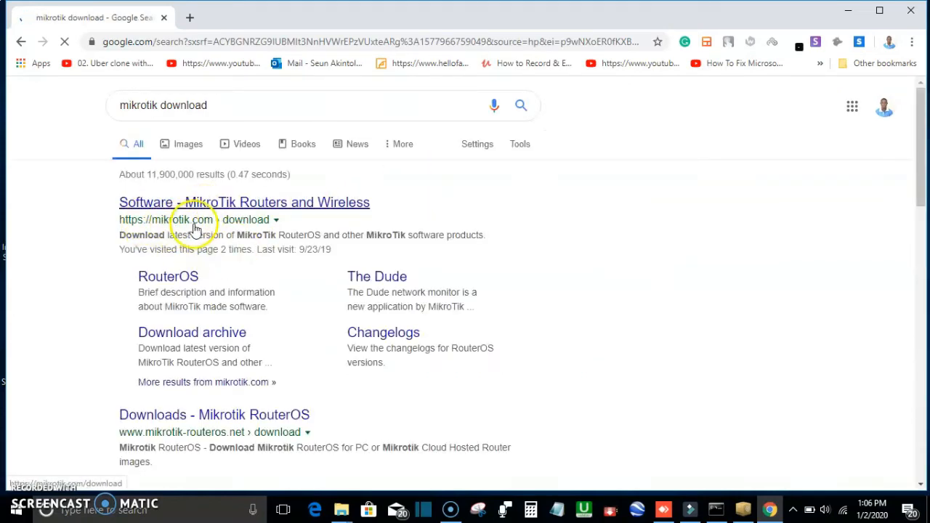
Step: Open the MikroTik software download page and expand the Netinstall version list
left_click(256, 209)
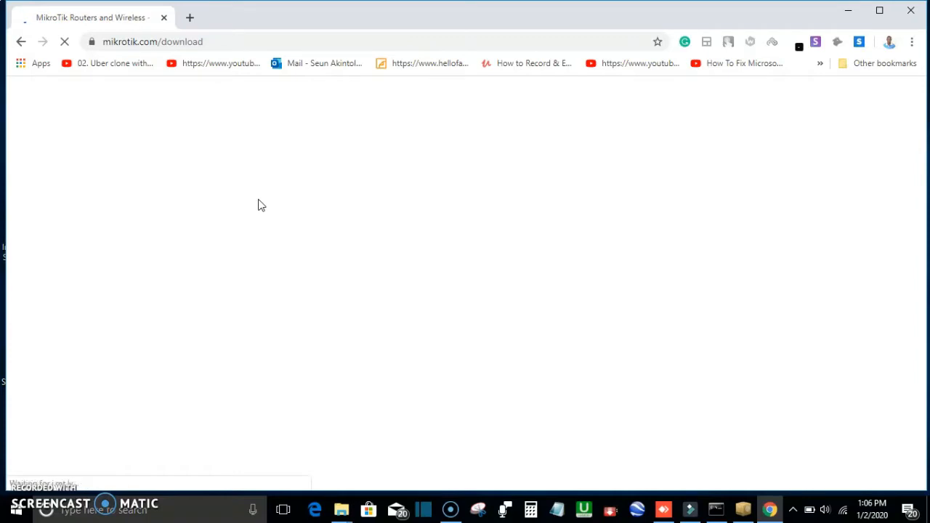
left_click(259, 193)
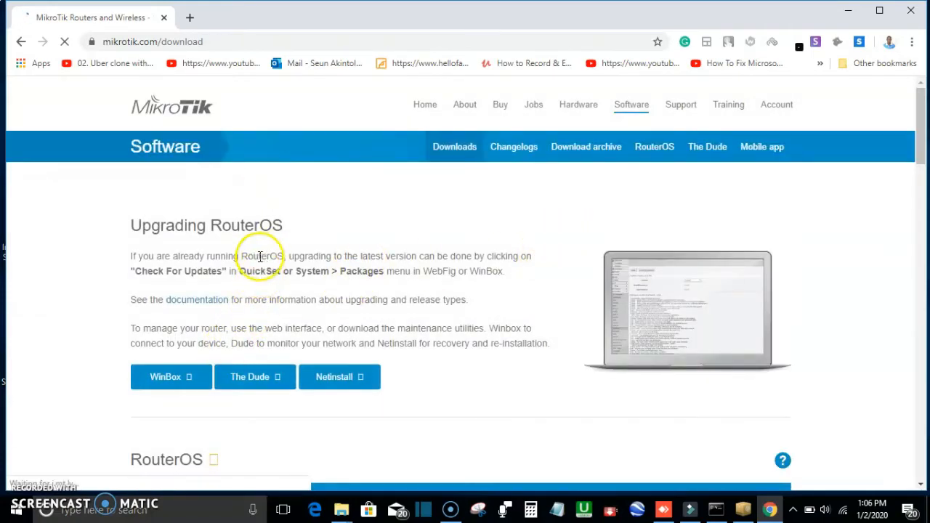
scroll(269, 253, "down", 1)
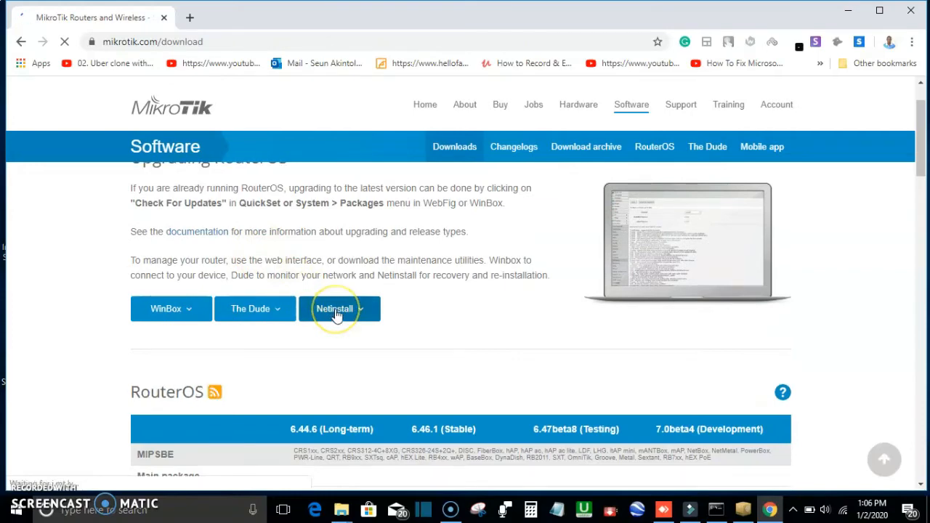
left_click(336, 314)
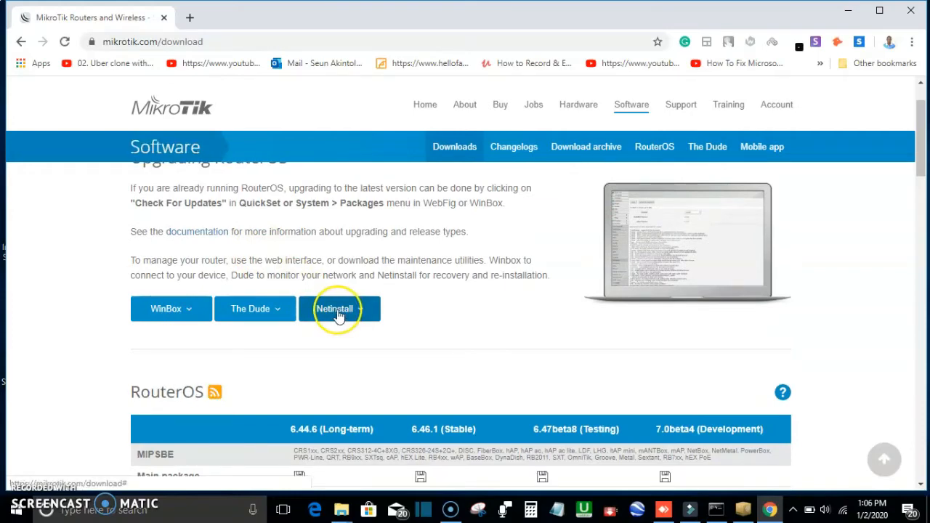
left_click(338, 315)
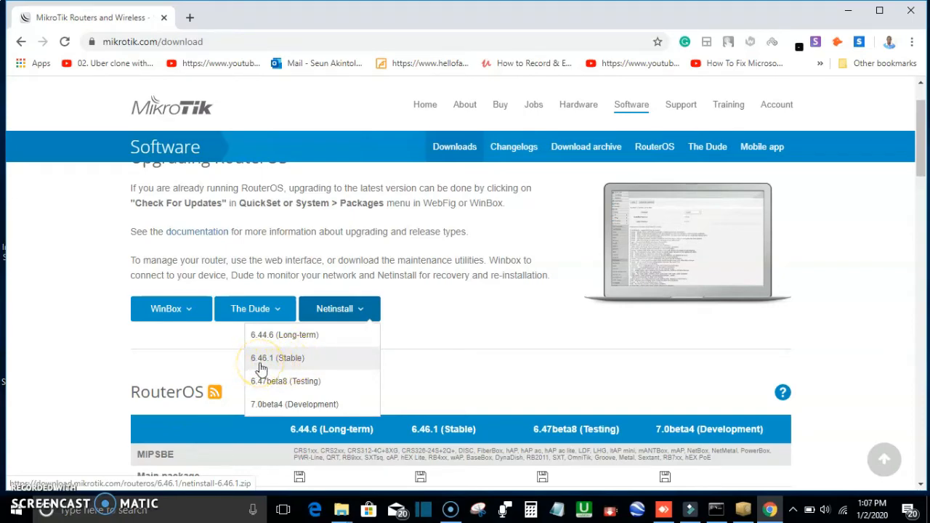
Step: Check the netinstall-6.39.2 archive in the Netinstaller folder, then return to the download page and close the version list
left_click(341, 509)
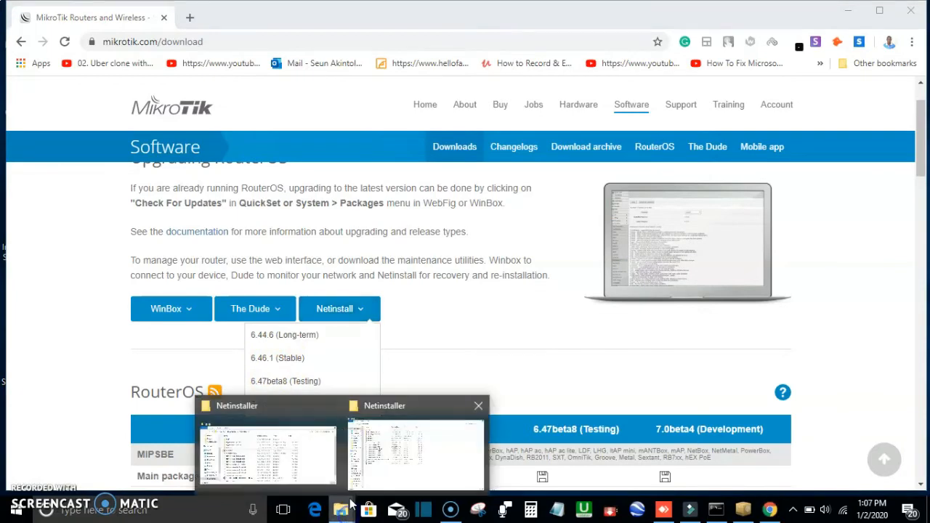
left_click(372, 467)
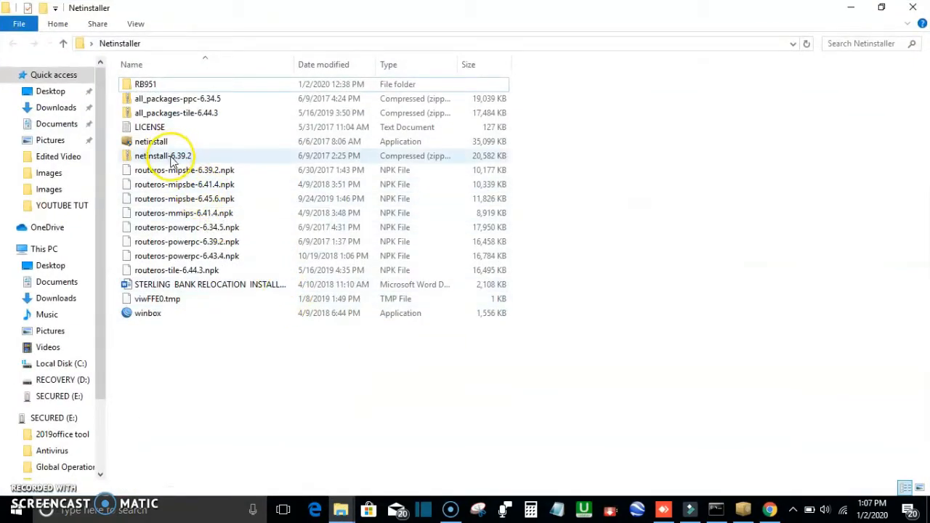
left_click(179, 164)
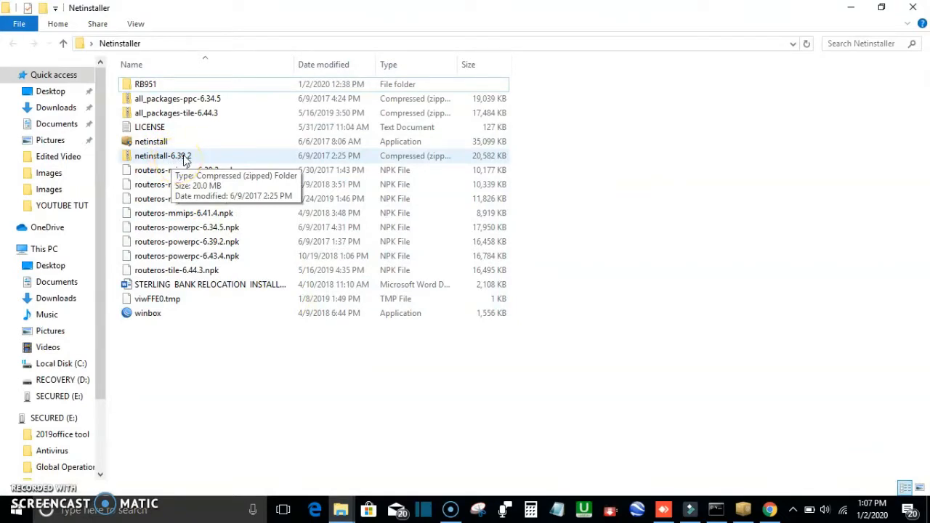
left_click(772, 510)
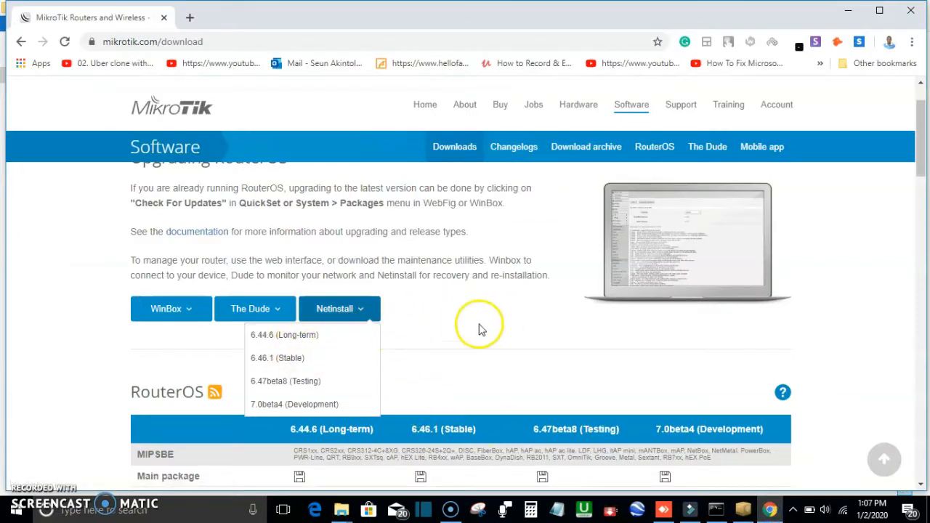
left_click(452, 329)
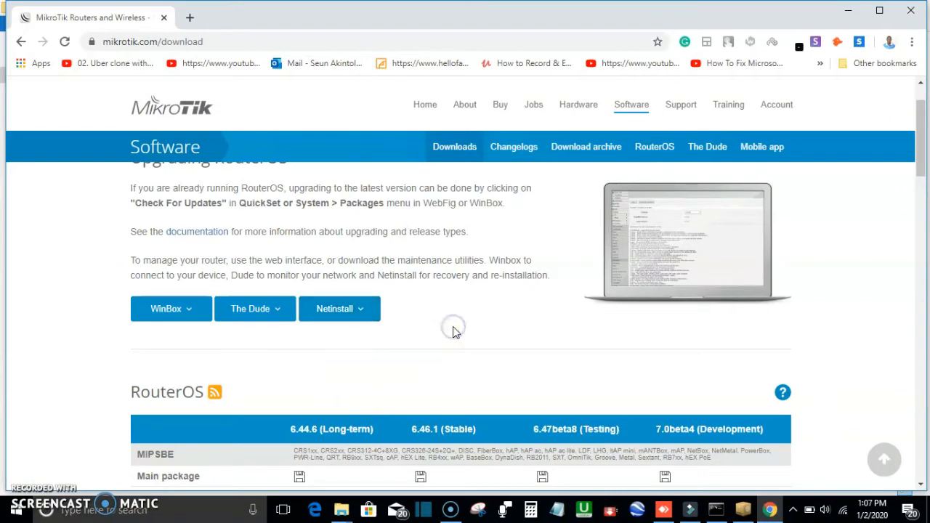
Step: Scroll through the RouterOS package table on the download page, comparing it with the local package files
scroll(469, 311, "down", 2)
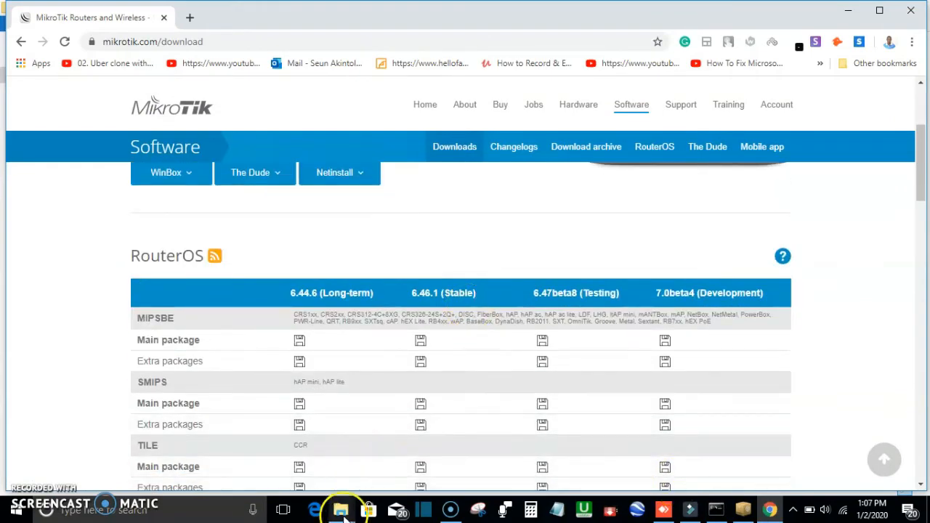
mouse_move(344, 516)
left_click(415, 449)
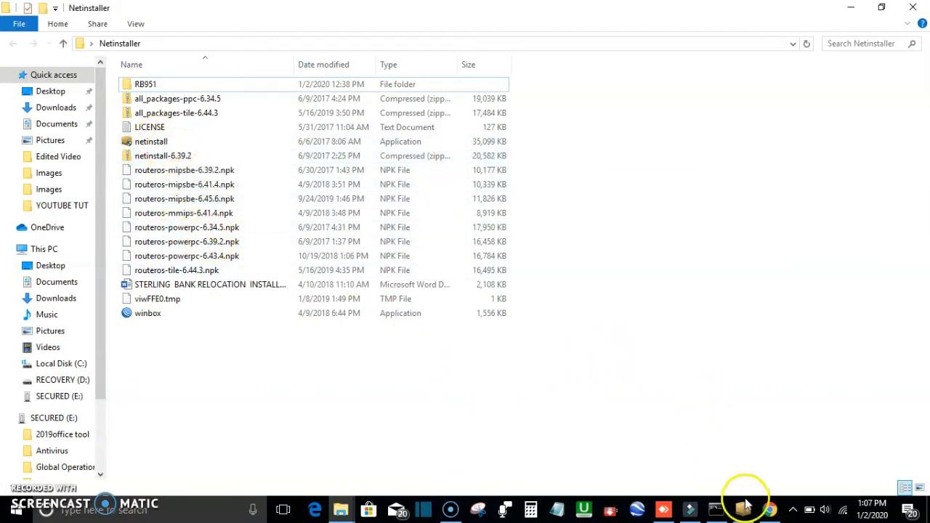
left_click(769, 509)
scroll(380, 365, "down", 3)
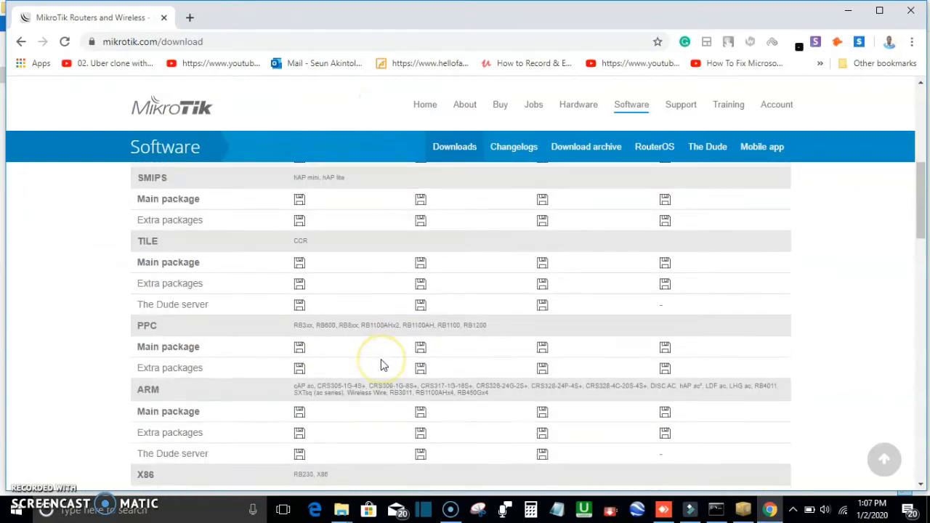
scroll(382, 364, "up", 2)
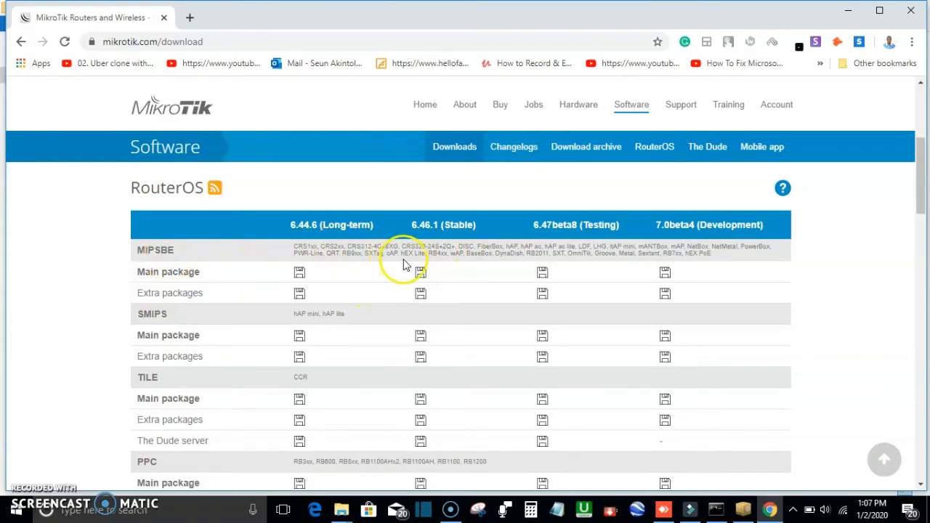
scroll(298, 284, "down", 4)
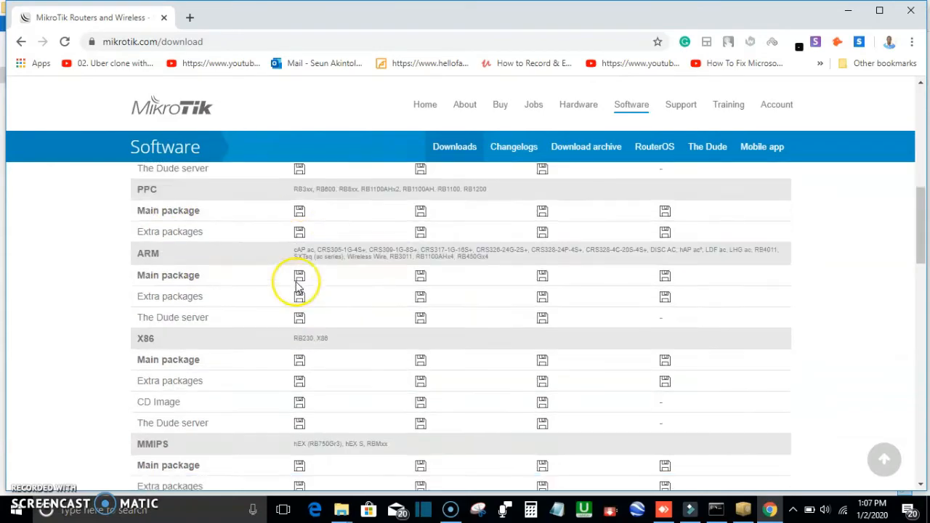
scroll(298, 287, "down", 2)
scroll(298, 287, "down", 10)
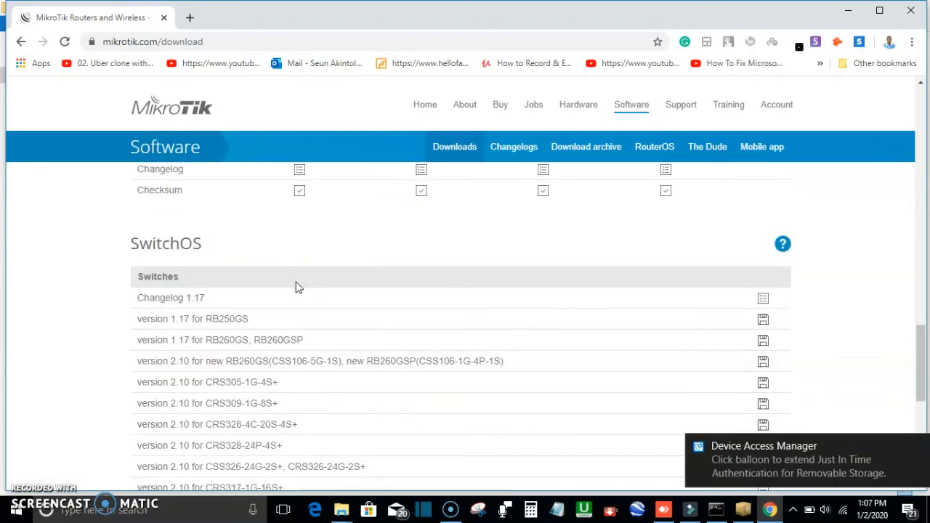
scroll(296, 287, "down", 5)
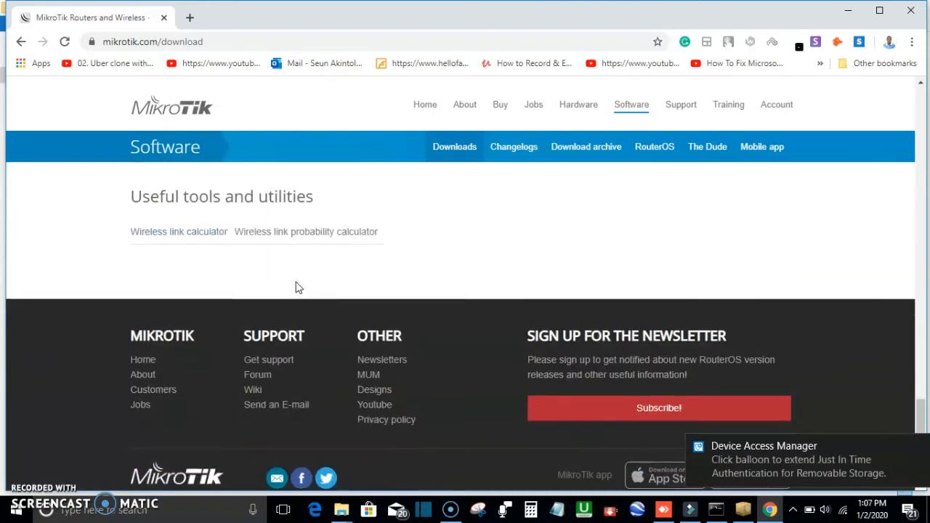
scroll(296, 287, "up", 5)
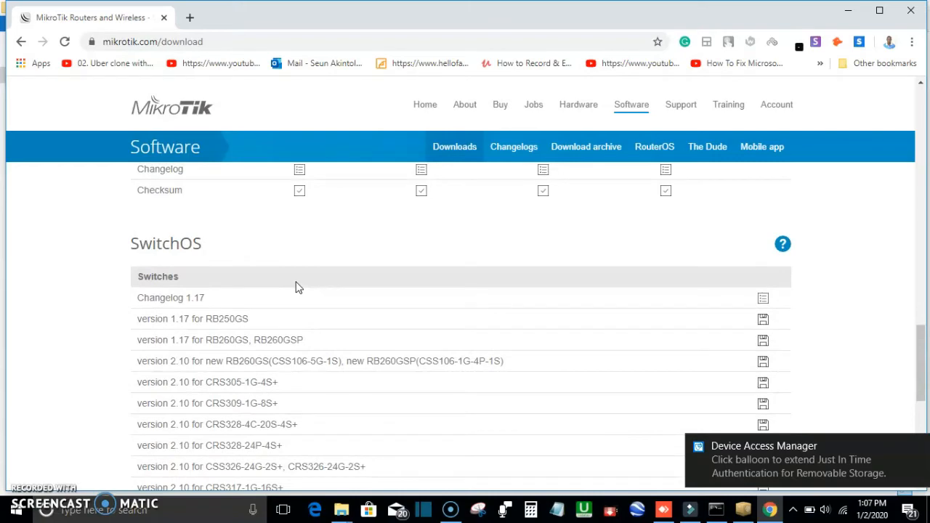
Step: Open the RouterOS section of the MikroTik software site and scroll through its information
scroll(296, 287, "up", 10)
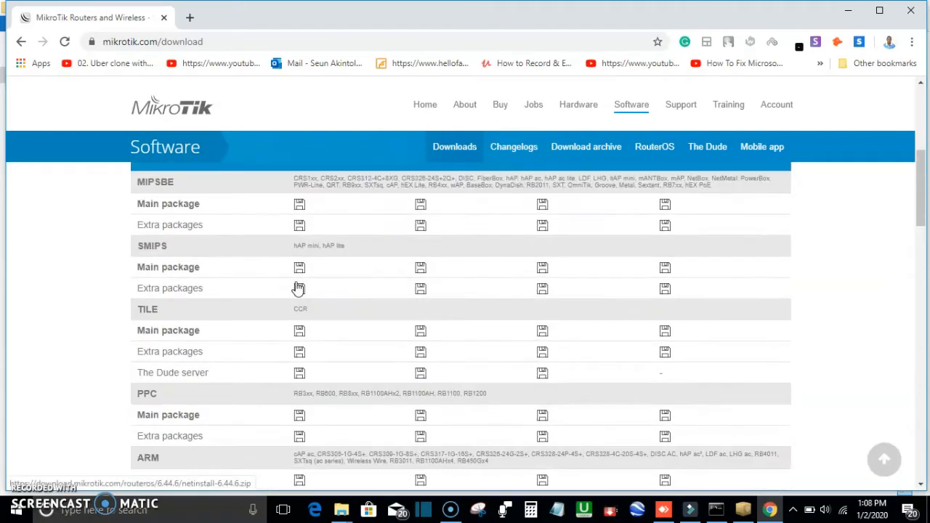
scroll(298, 289, "up", 10)
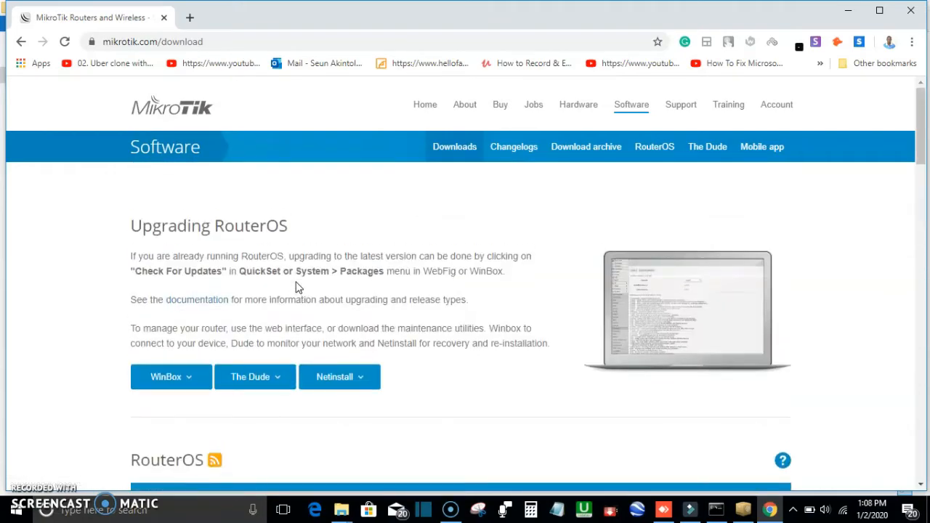
left_click(650, 150)
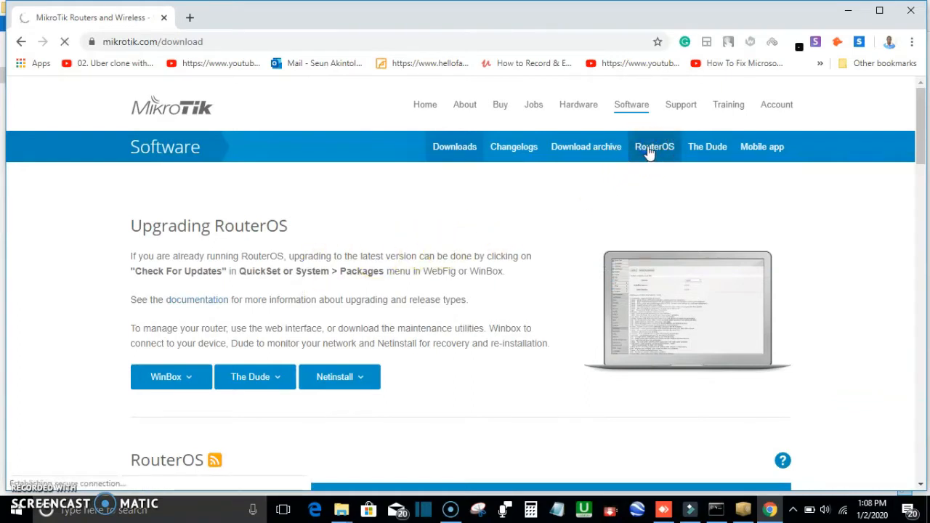
left_click(645, 152)
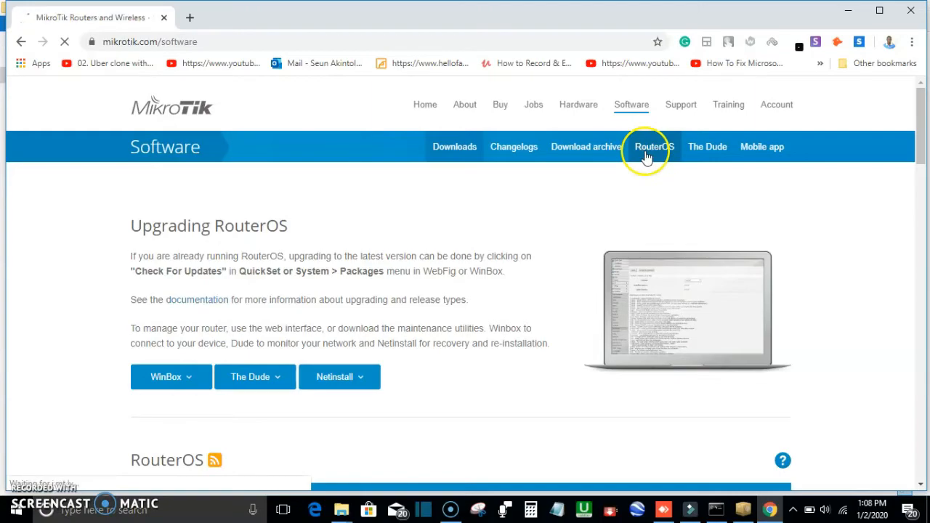
scroll(484, 235, "down", 5)
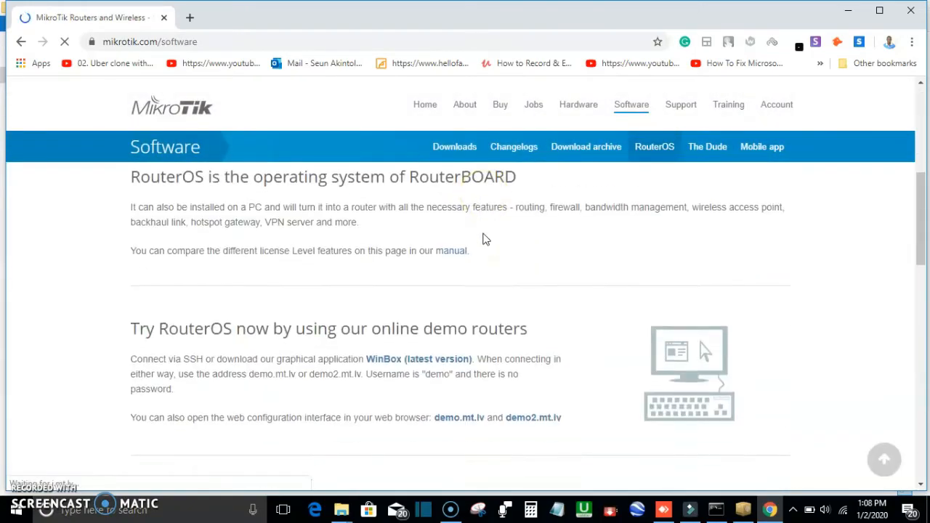
scroll(485, 239, "down", 15)
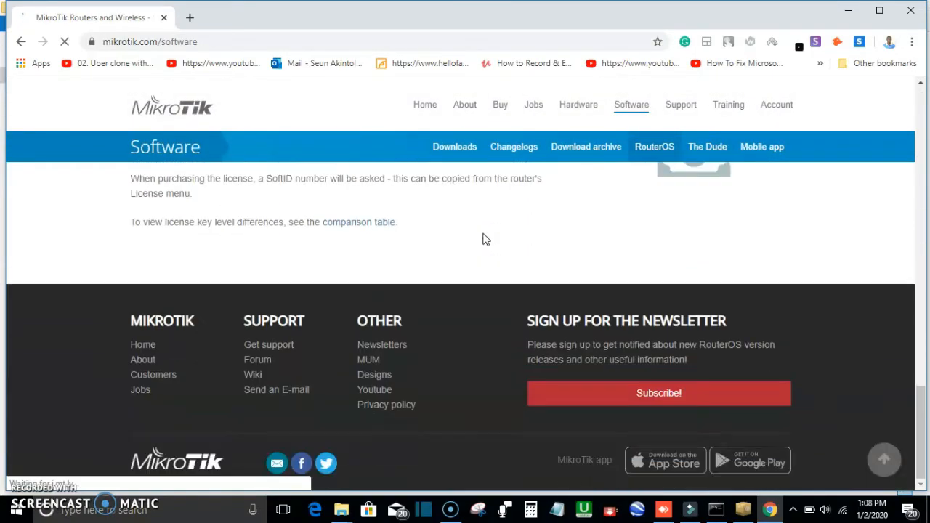
scroll(486, 239, "up", 20)
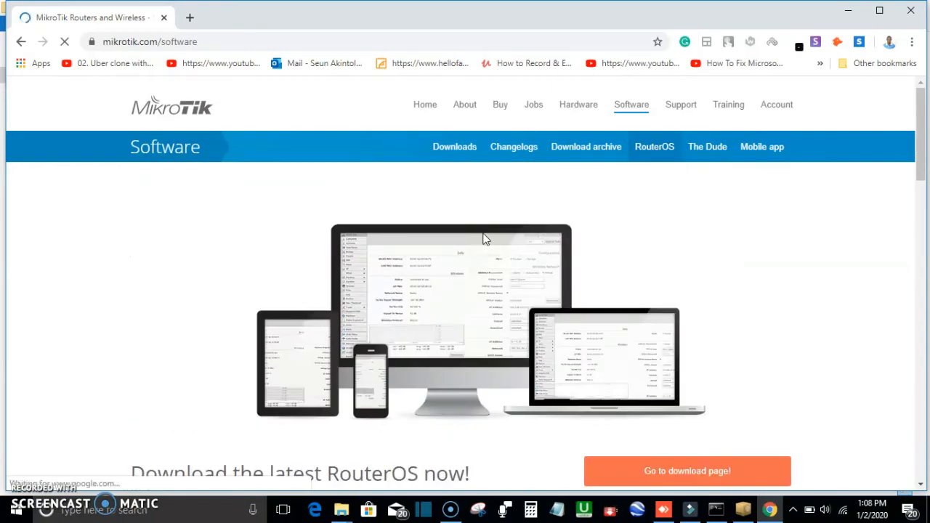
scroll(486, 239, "down", 10)
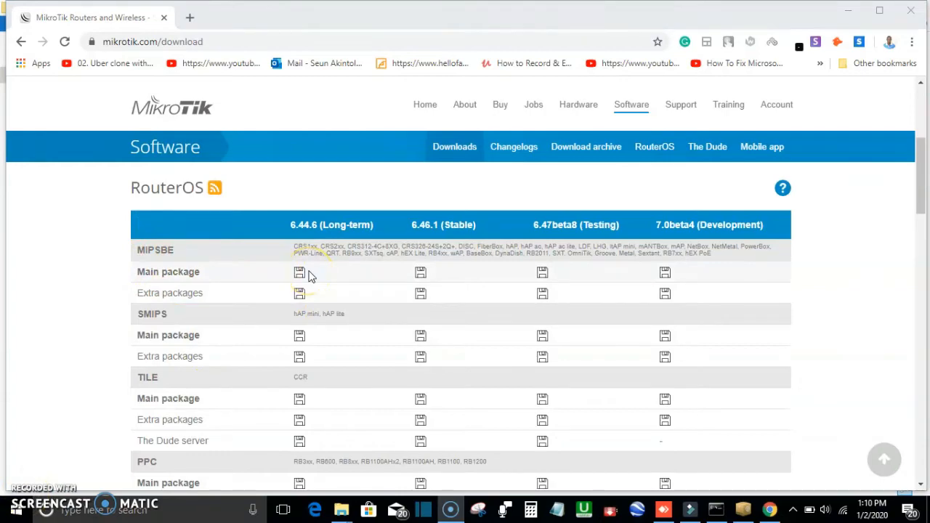
Step: Examine the RouterOS package table to find which architecture's device list includes RB9xx routers
scroll(308, 276, "down", 2)
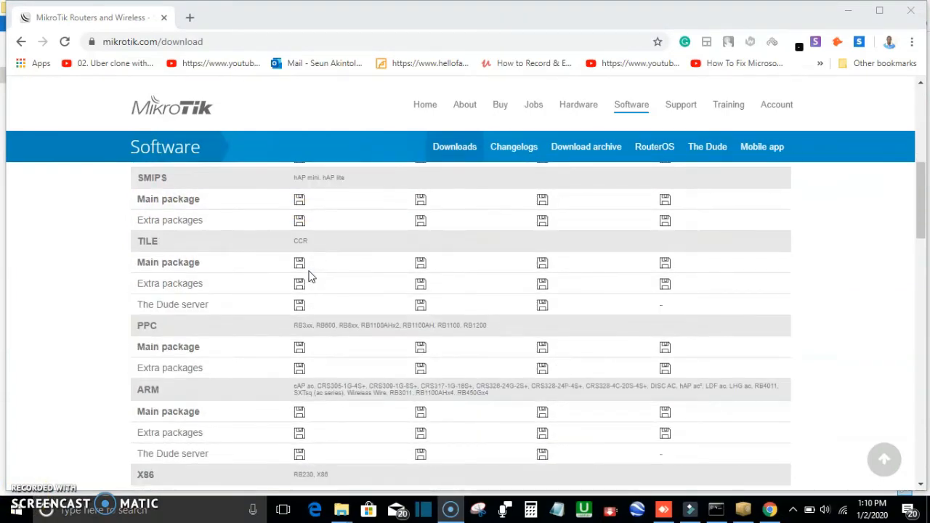
scroll(308, 276, "down", 6)
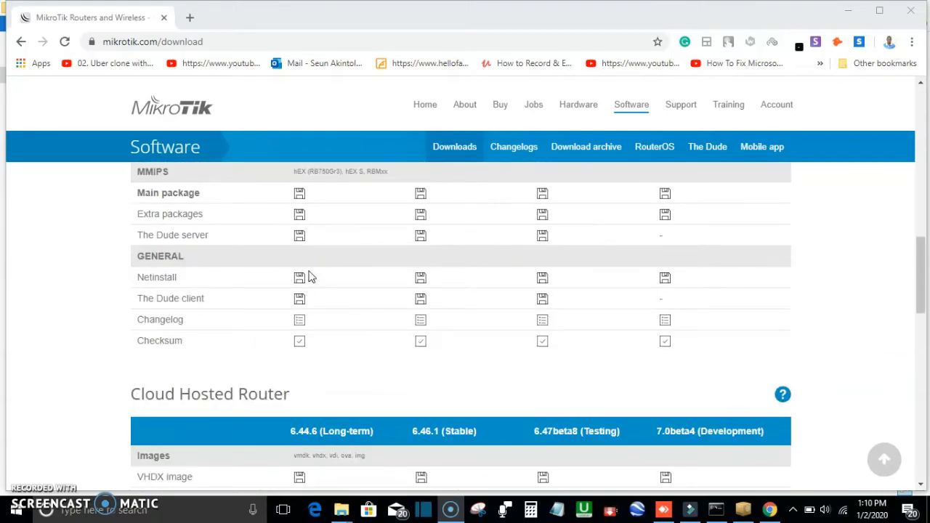
scroll(308, 276, "up", 1)
scroll(308, 276, "up", 5)
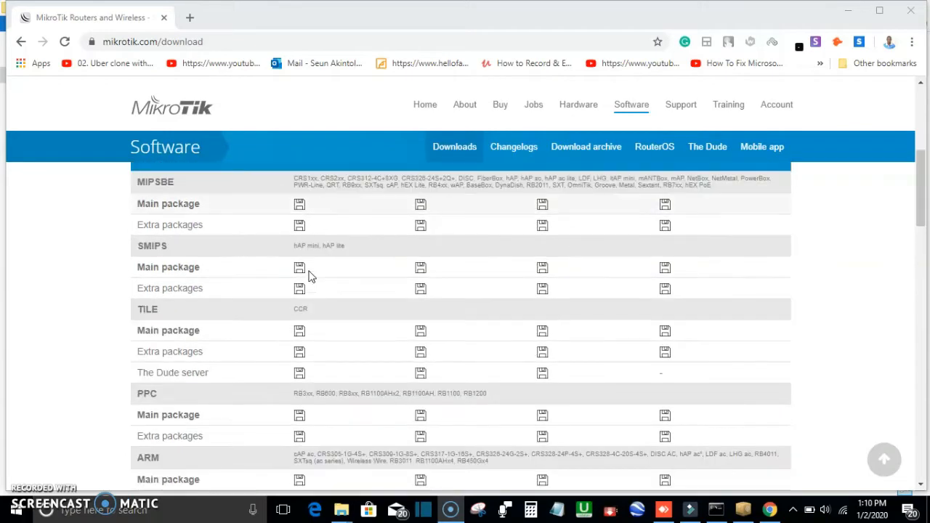
scroll(308, 276, "down", 3)
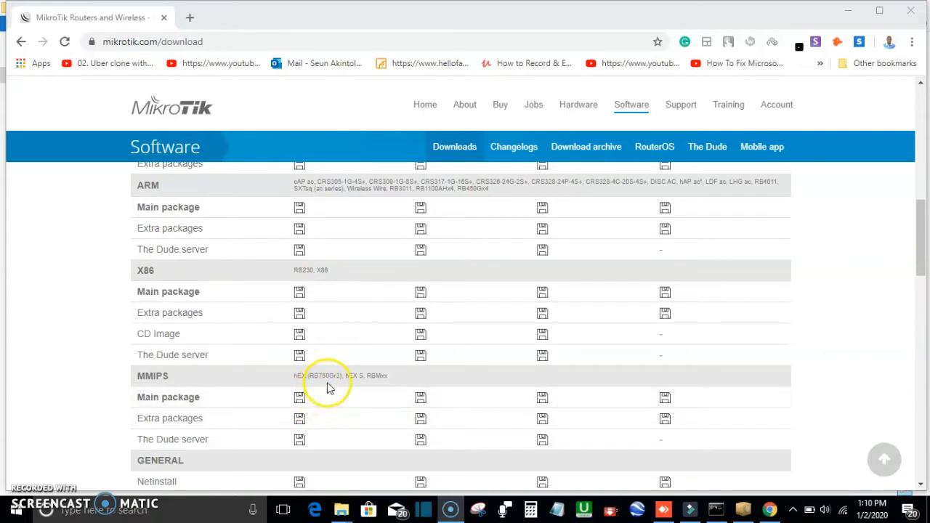
scroll(335, 378, "up", 2)
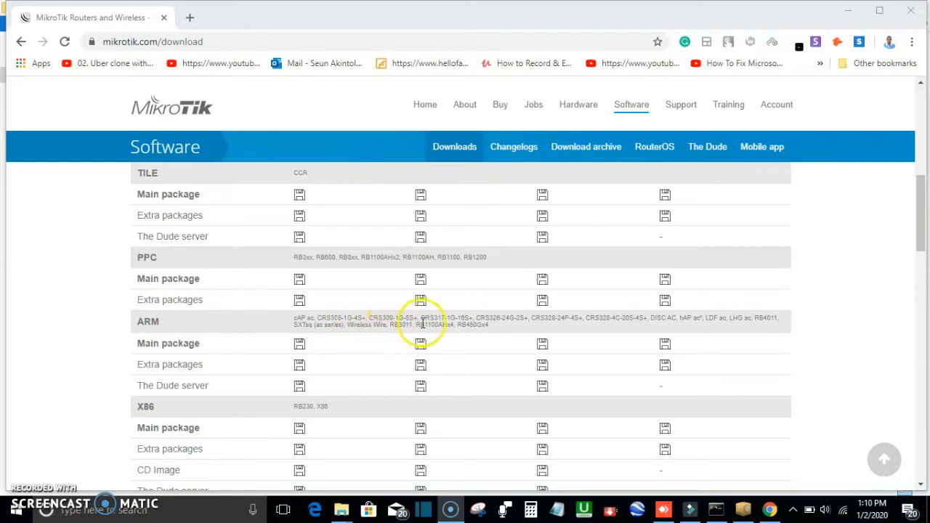
scroll(422, 323, "up", 3)
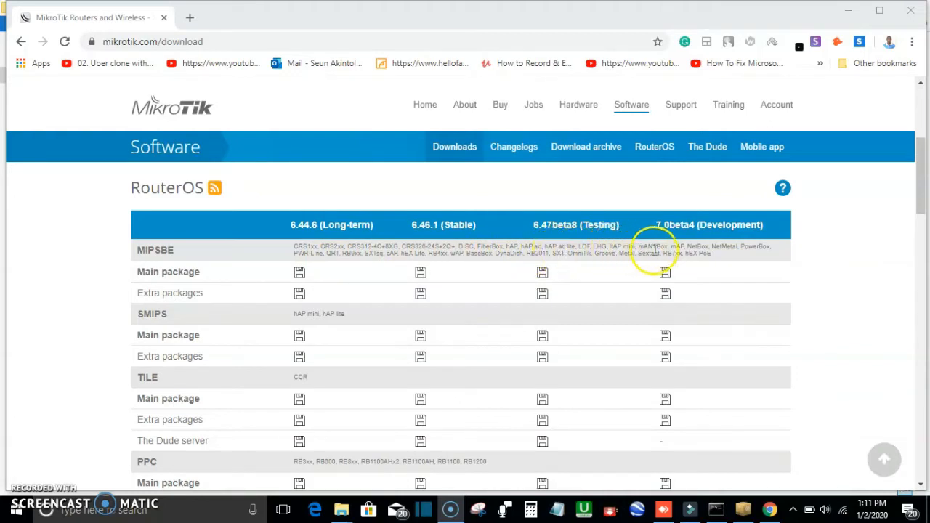
left_click(344, 254)
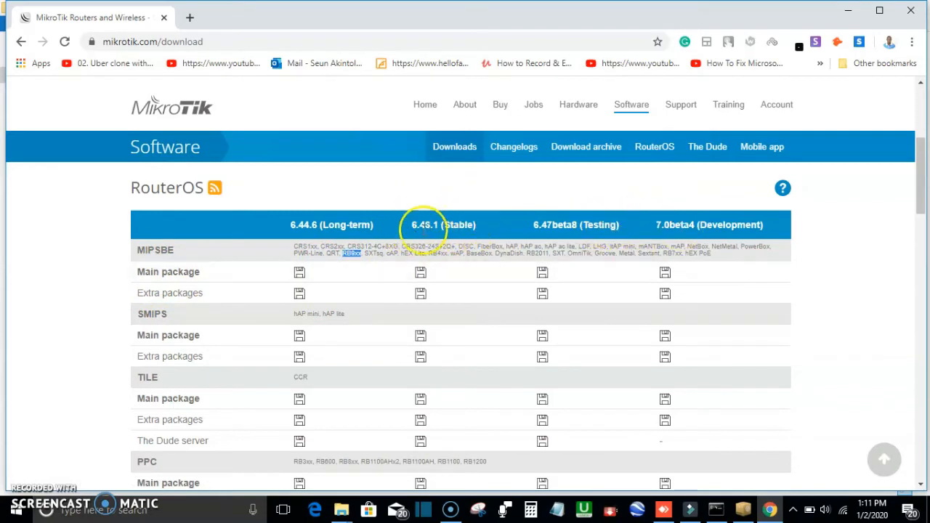
Step: Download the MIPSBE main package of RouterOS 6.46.1 (Stable)
left_click(420, 275)
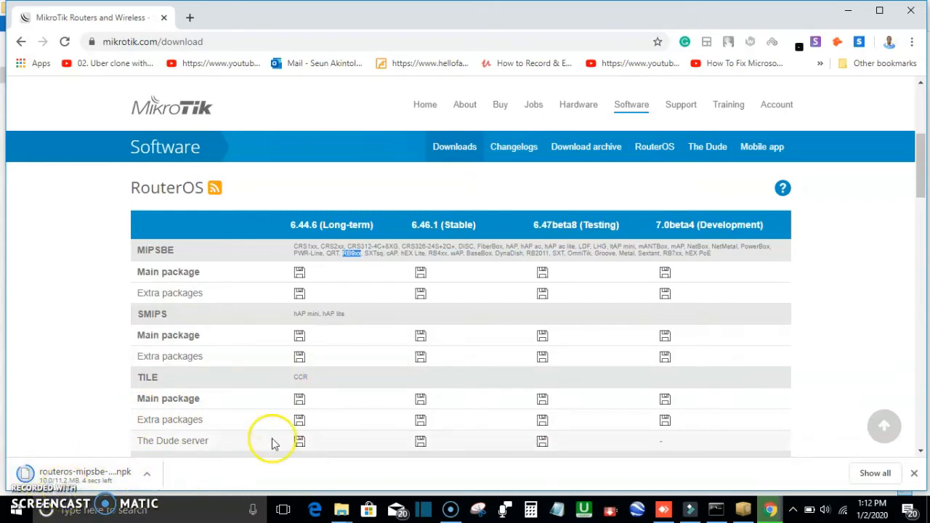
scroll(272, 440, "down", 15)
scroll(271, 438, "down", 20)
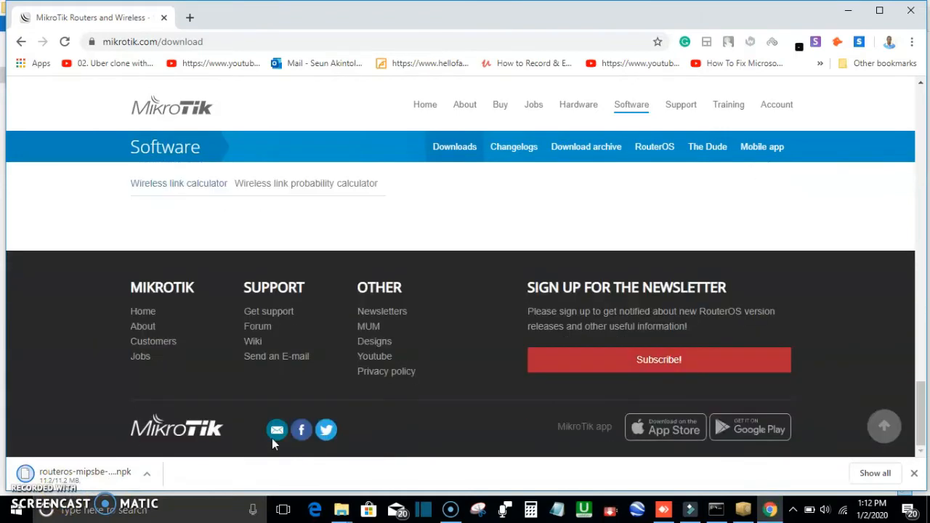
left_click(289, 436)
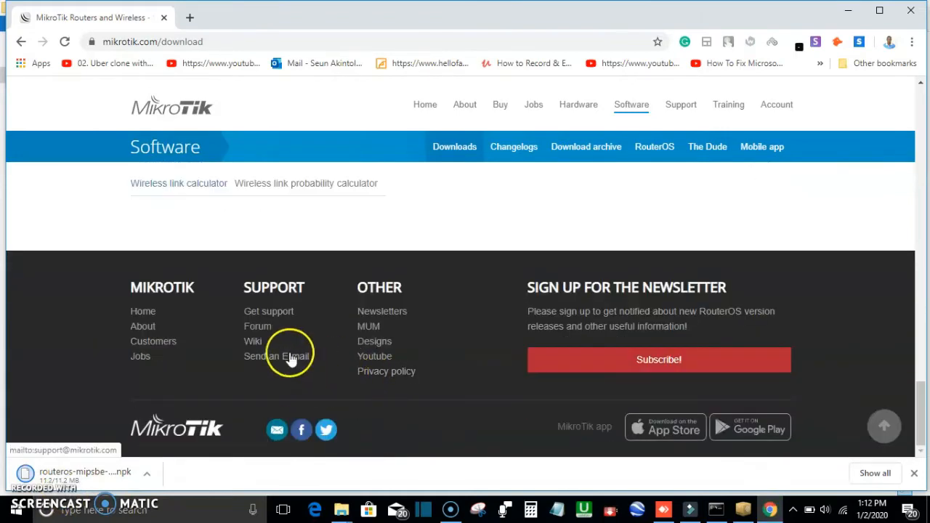
scroll(523, 337, "up", 3)
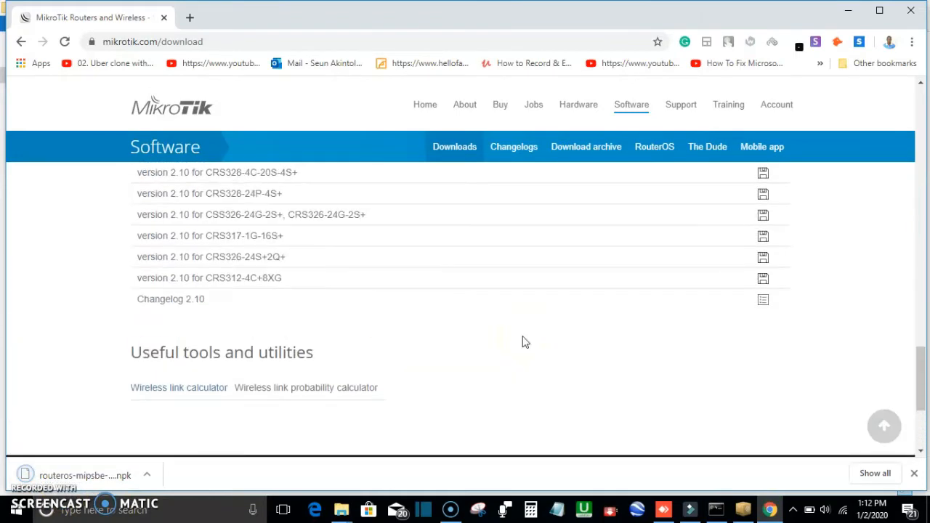
scroll(525, 342, "up", 10)
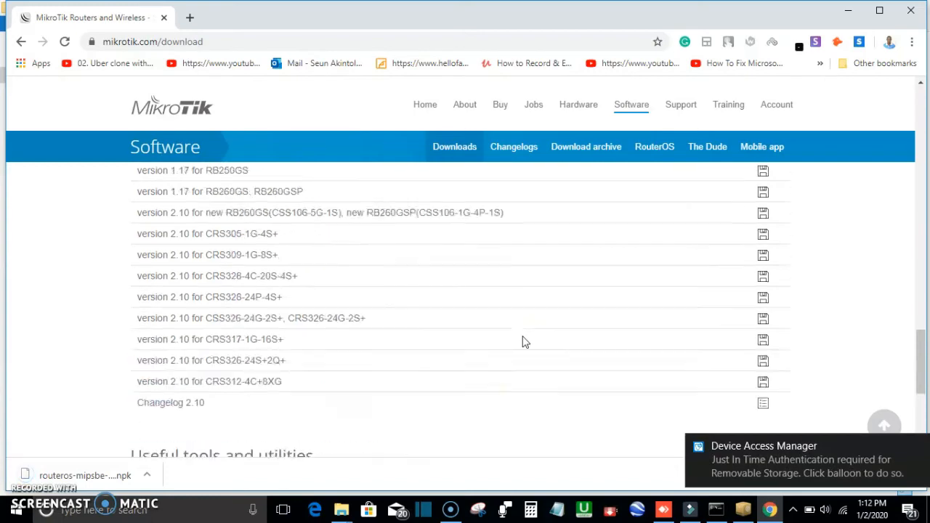
scroll(523, 339, "up", 15)
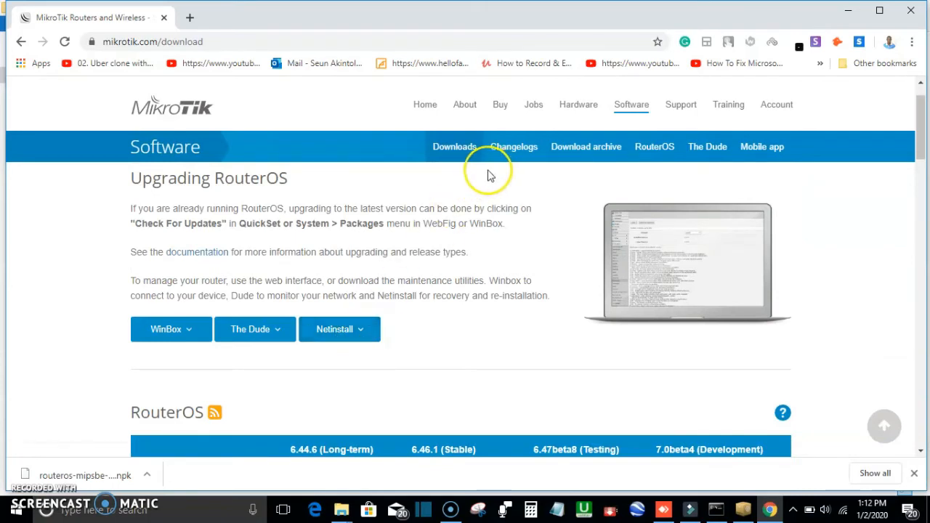
Step: Minimize the browser and open the Netinstaller folder from the desktop in a maximized window
left_click(848, 10)
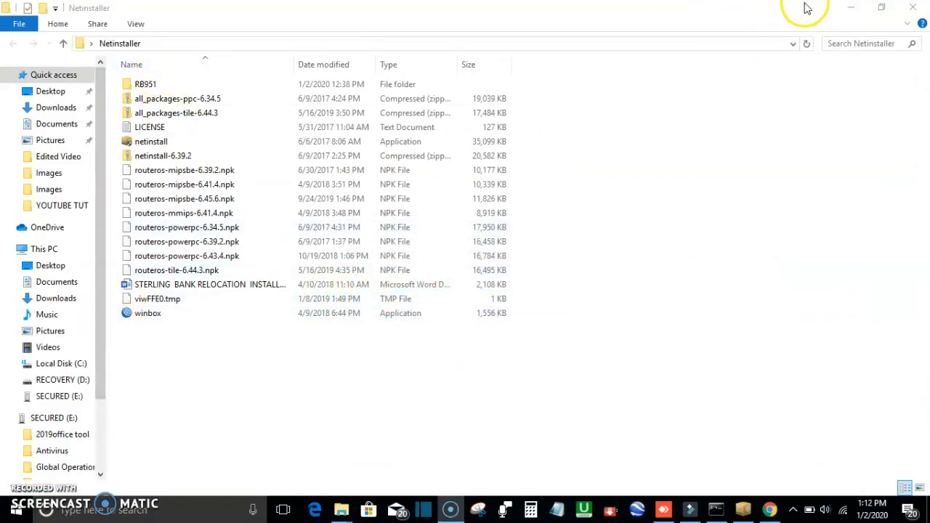
left_click(850, 8)
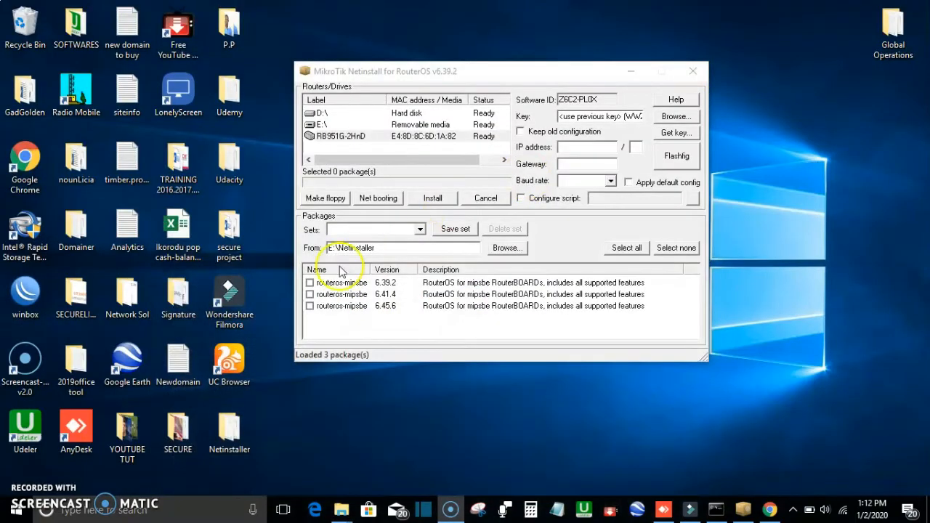
double_click(238, 435)
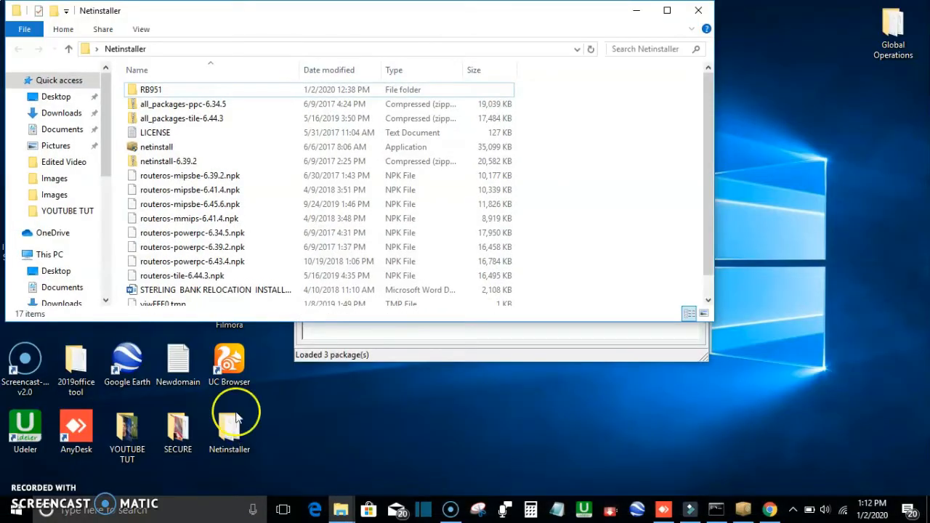
left_click(666, 12)
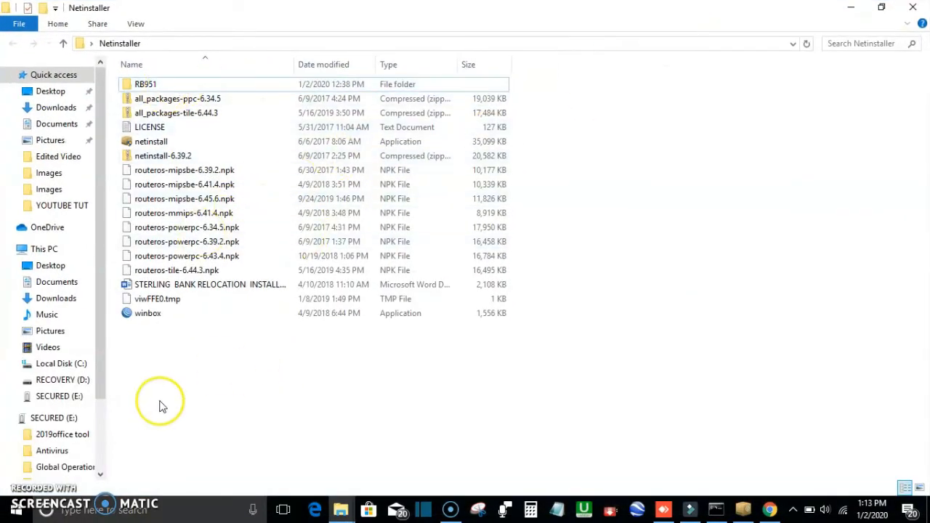
Step: Select the netinstall application in the Netinstaller folder, comparing it with the netinstall-6.39.2 archive
left_click(150, 144)
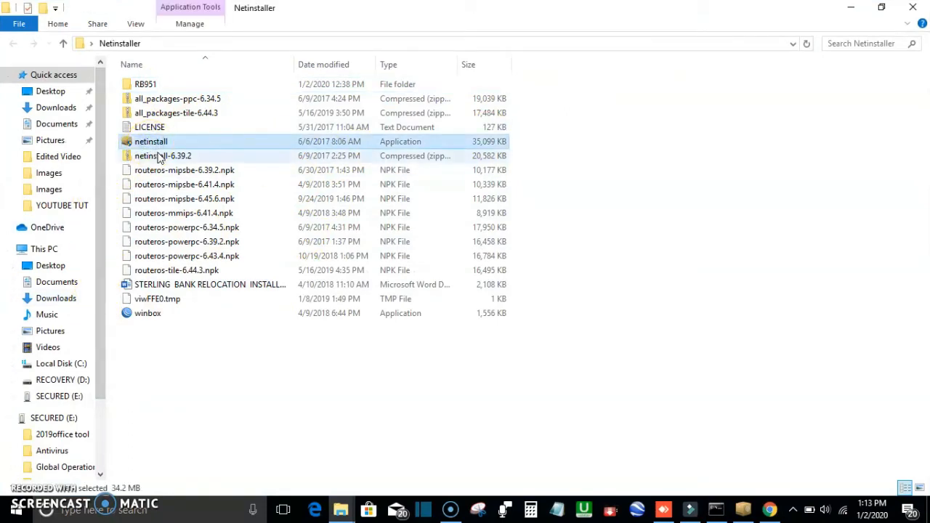
left_click(157, 155)
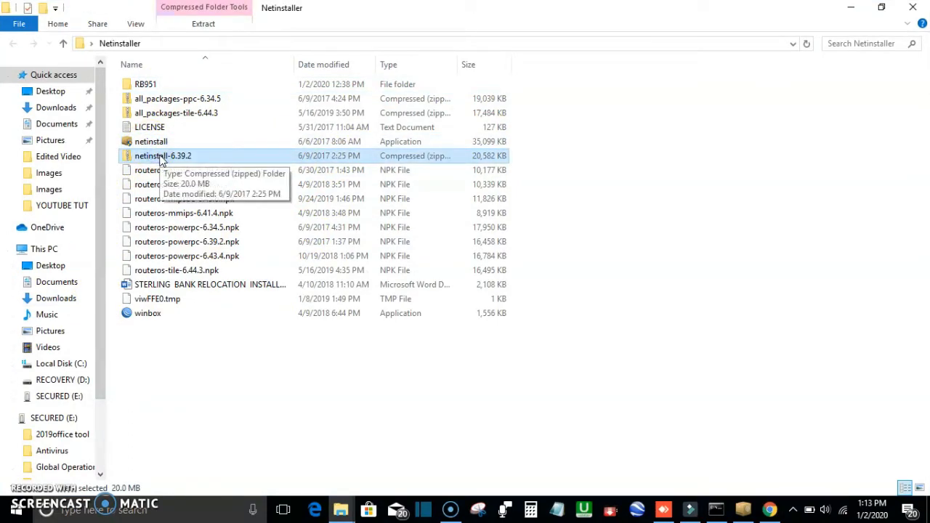
left_click(175, 158)
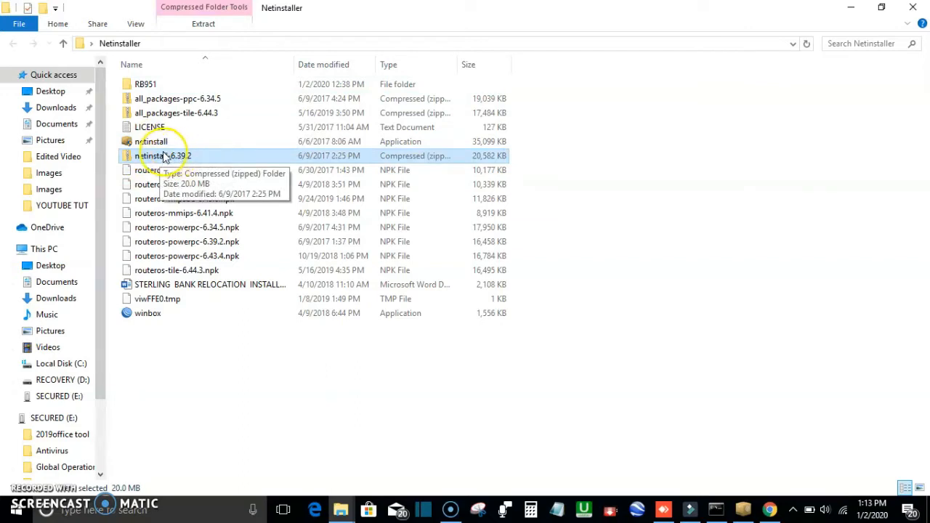
left_click(150, 142)
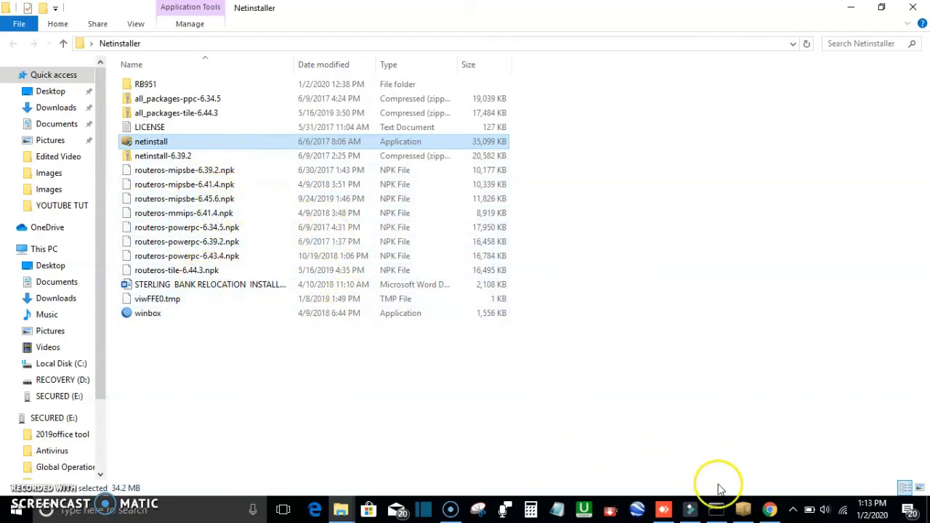
Step: Bring up Netinstall, select the RB951G-2HnD router and open the Net booting settings
left_click(743, 508)
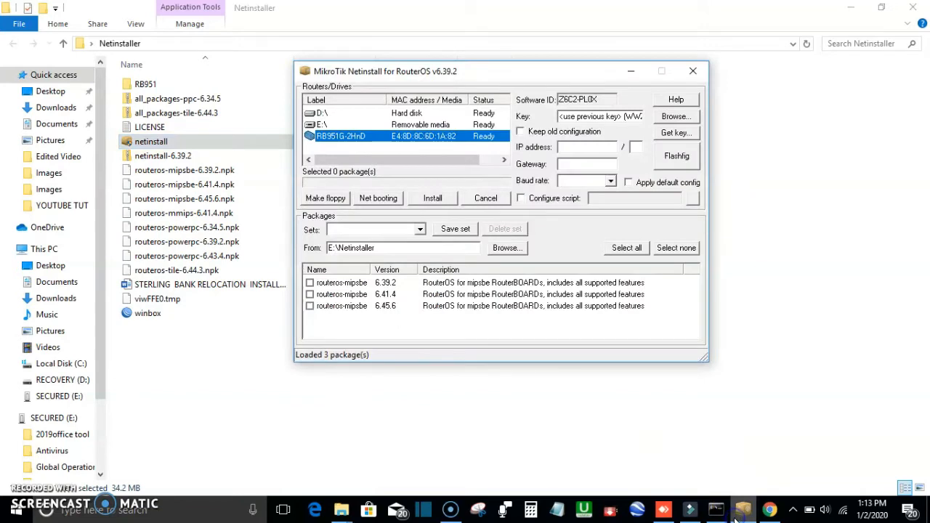
left_click(476, 148)
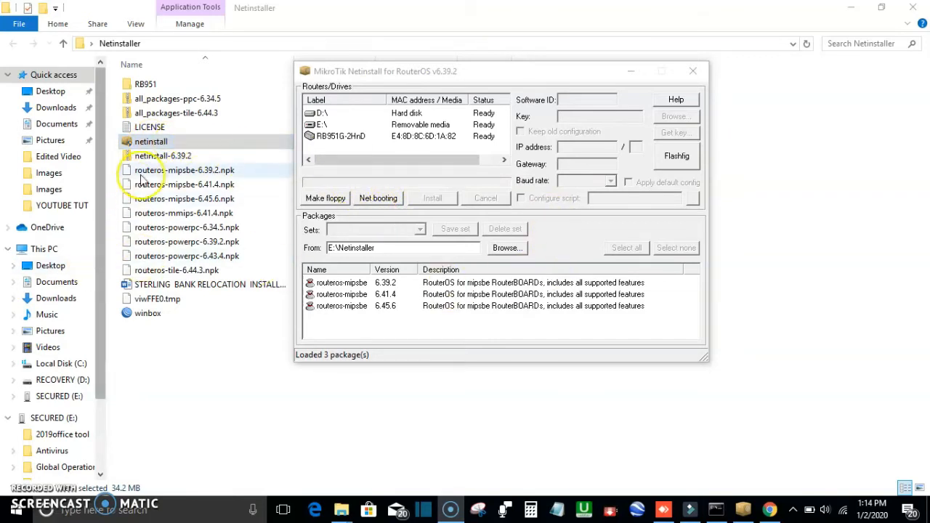
left_click(155, 157)
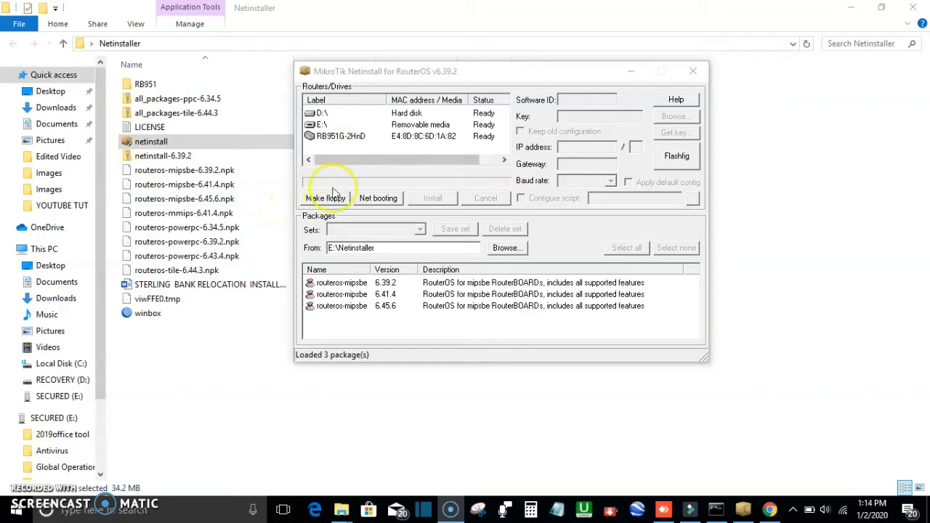
left_click(377, 198)
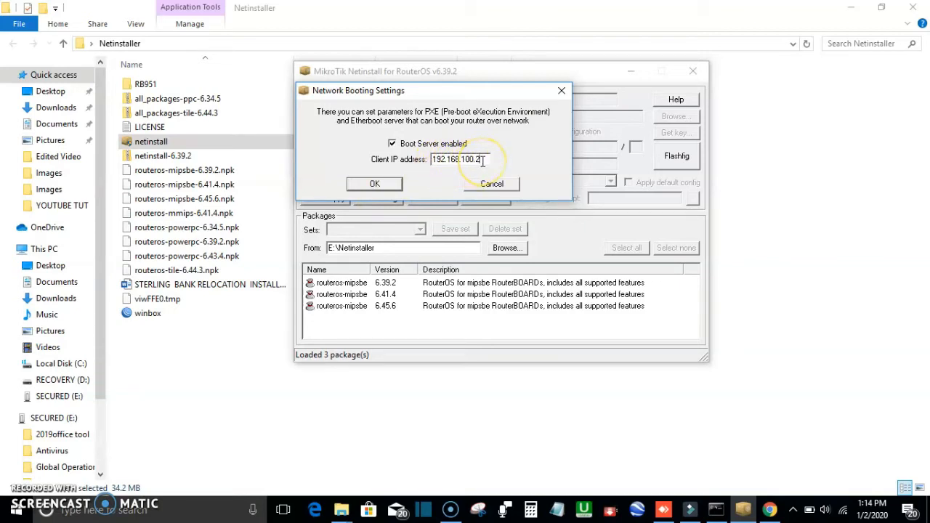
Step: Open the Network and Sharing Center from the network tray icon
right_click(843, 512)
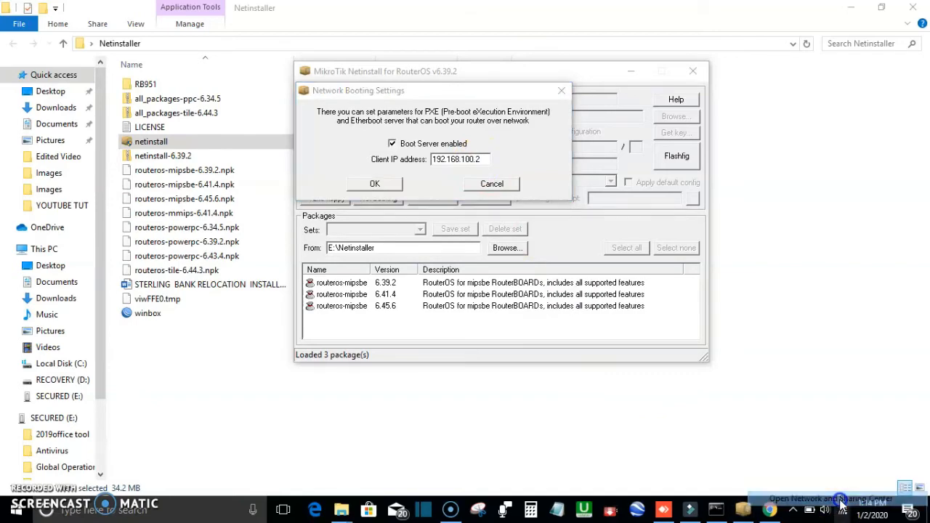
left_click(862, 498)
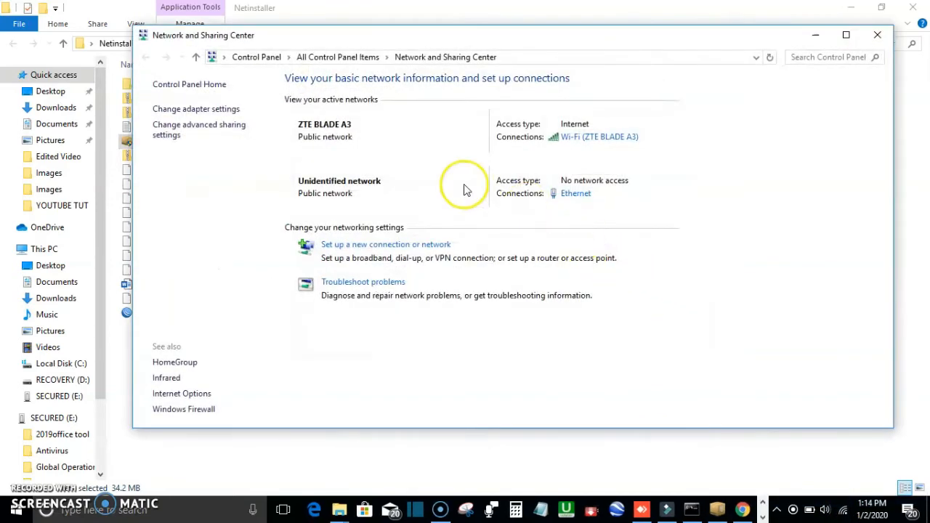
Step: Open the Ethernet connection's status and review its network connection details
left_click(566, 196)
left_click(392, 246)
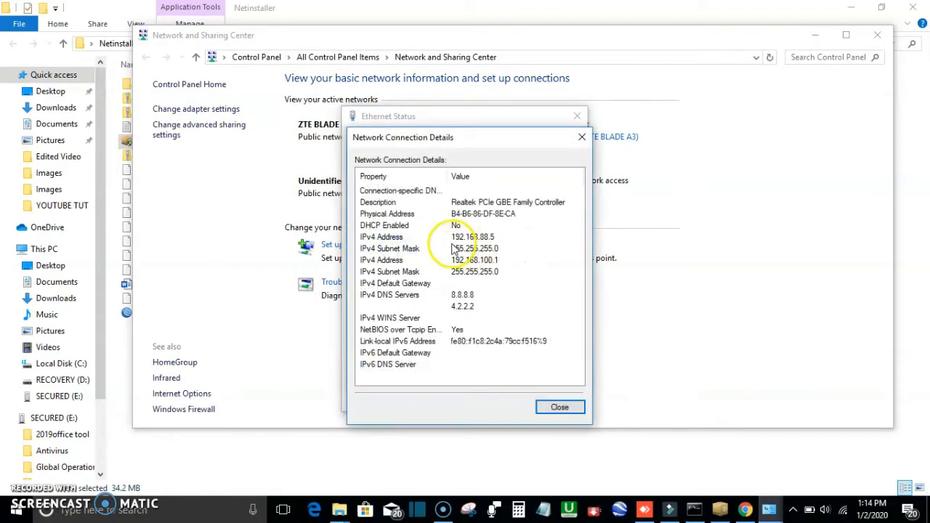
left_click(559, 406)
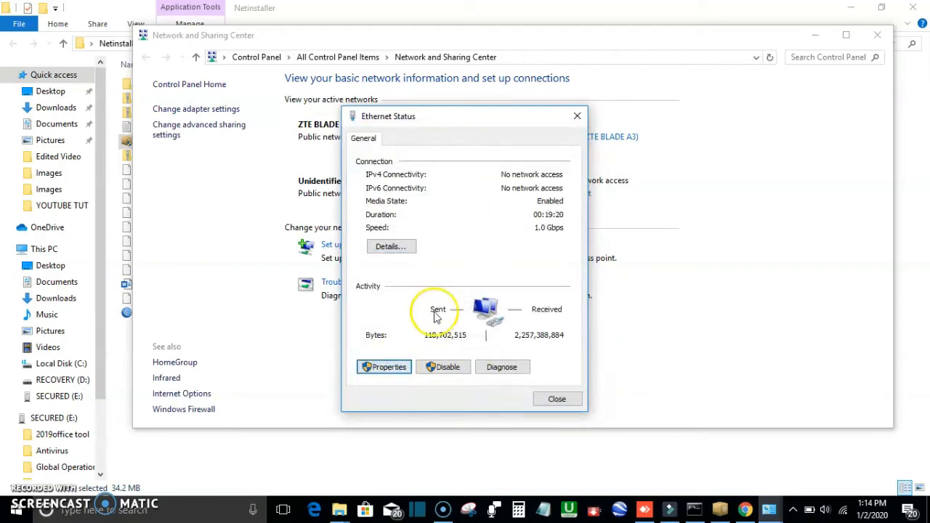
Step: Check the Ethernet adapter's IPv4 properties, then close the dialogs and the Network and Sharing Center
key("Return")
left_click(511, 286)
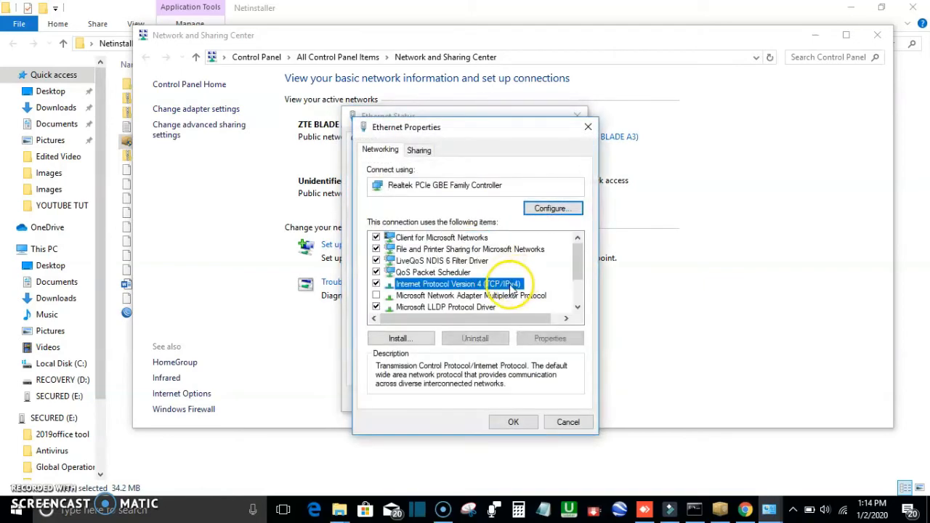
left_click(550, 338)
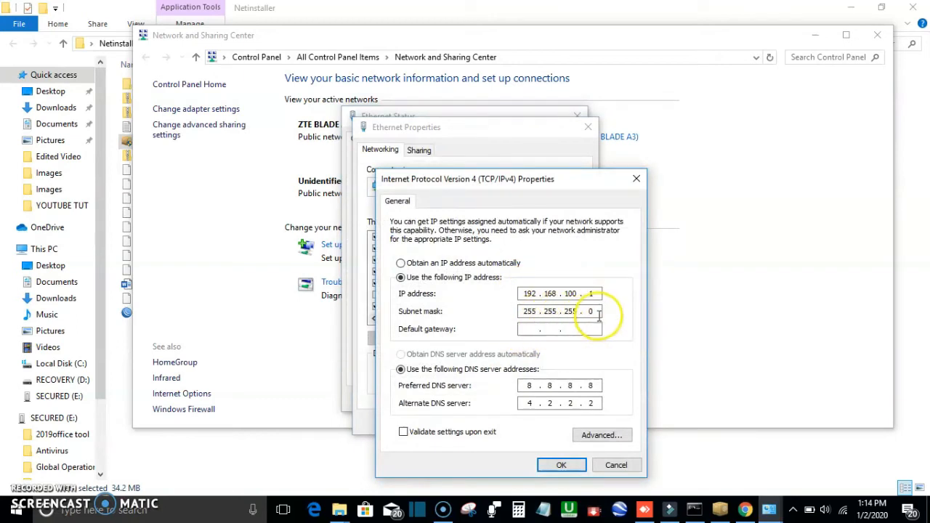
left_click(621, 465)
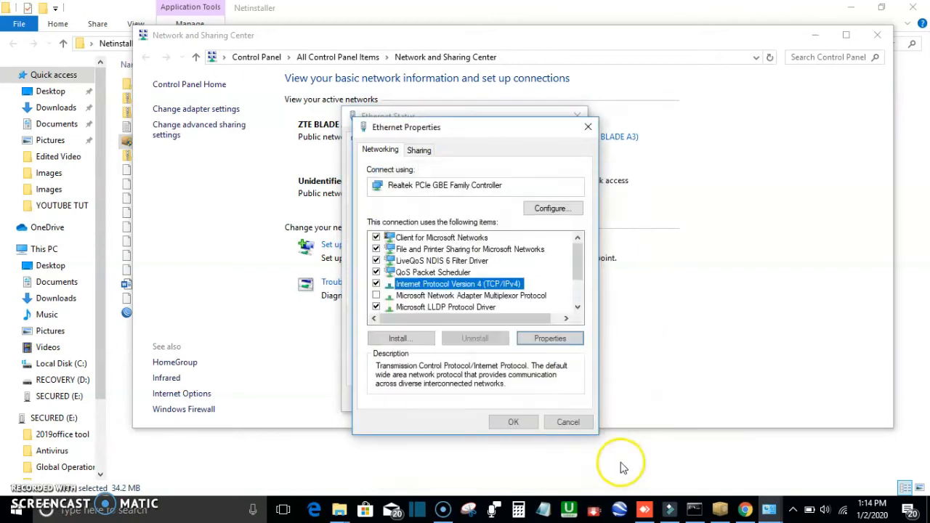
left_click(568, 422)
left_click(557, 398)
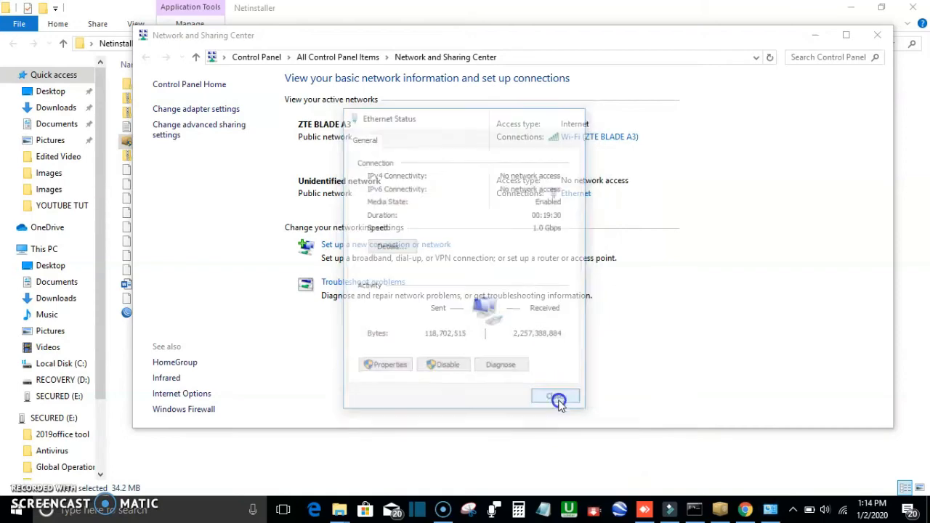
left_click(871, 43)
Step: Select the RB951G-2HnD router in Netinstall and compare it with the removable drive entry
left_click(493, 183)
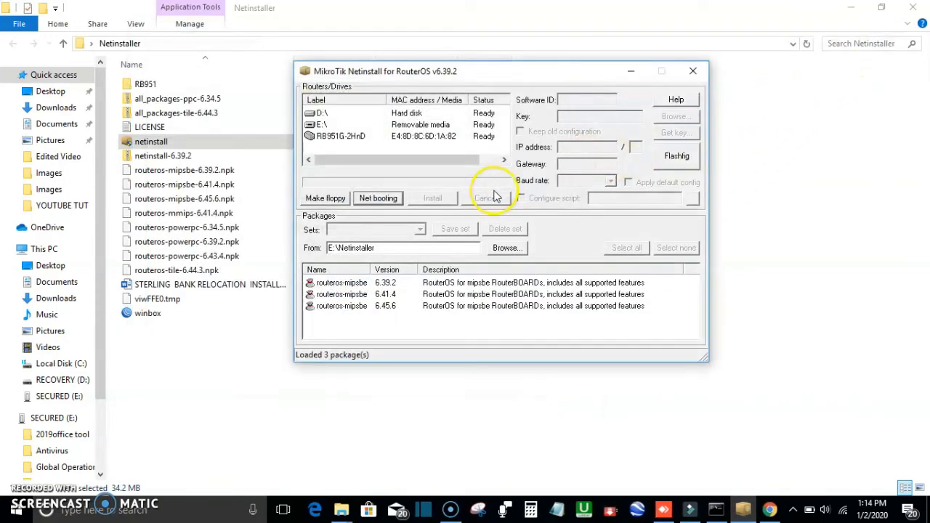
left_click(450, 138)
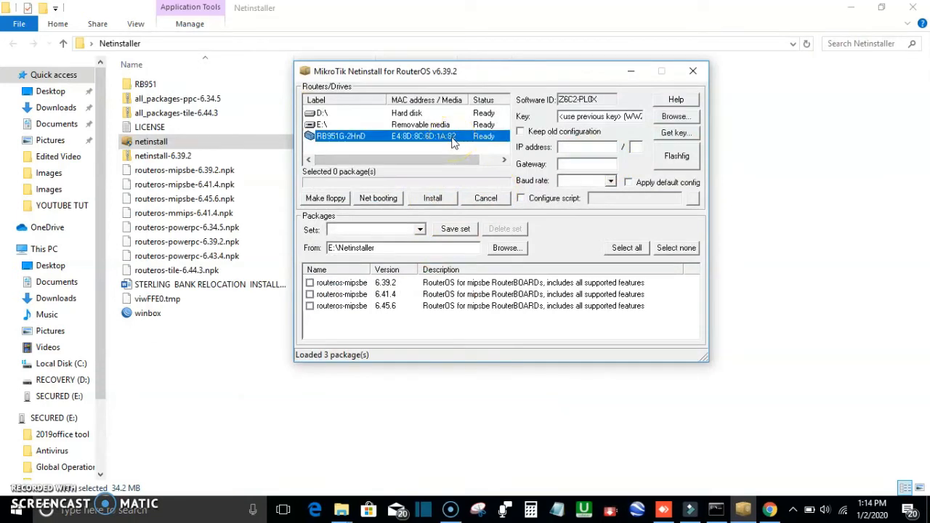
left_click(466, 149)
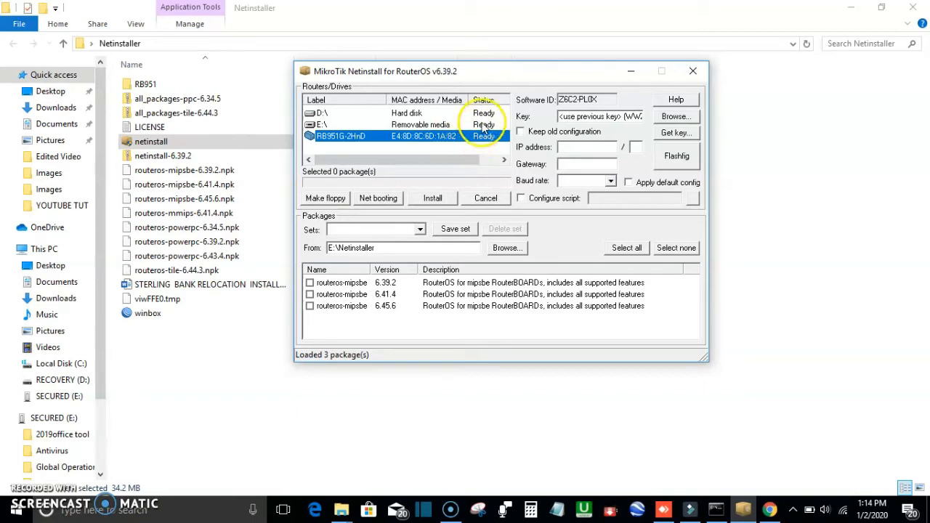
left_click(484, 126)
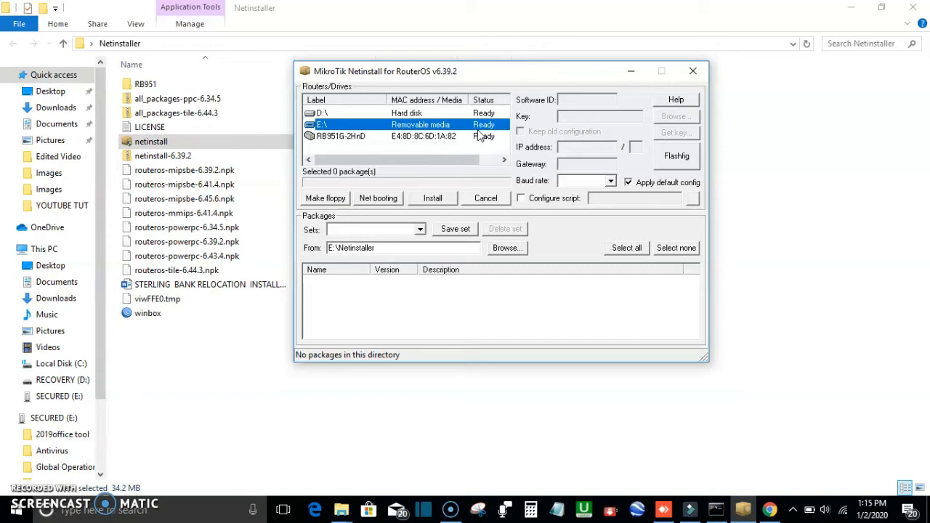
left_click(439, 143)
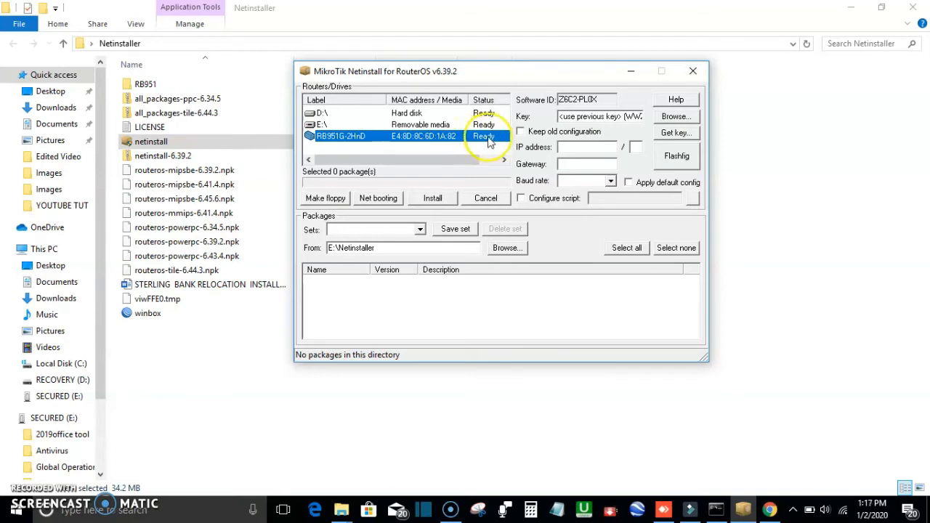
left_click(520, 133)
left_click(520, 132)
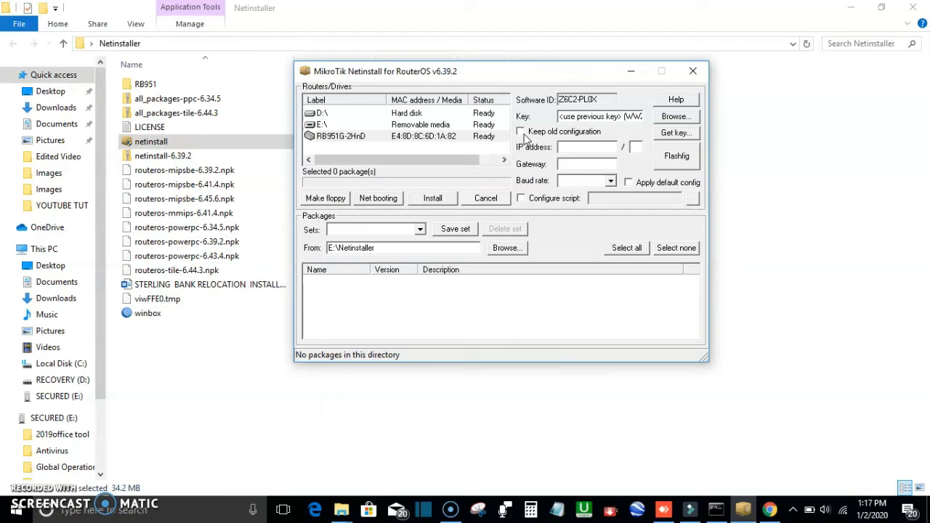
left_click(535, 136)
left_click(520, 134)
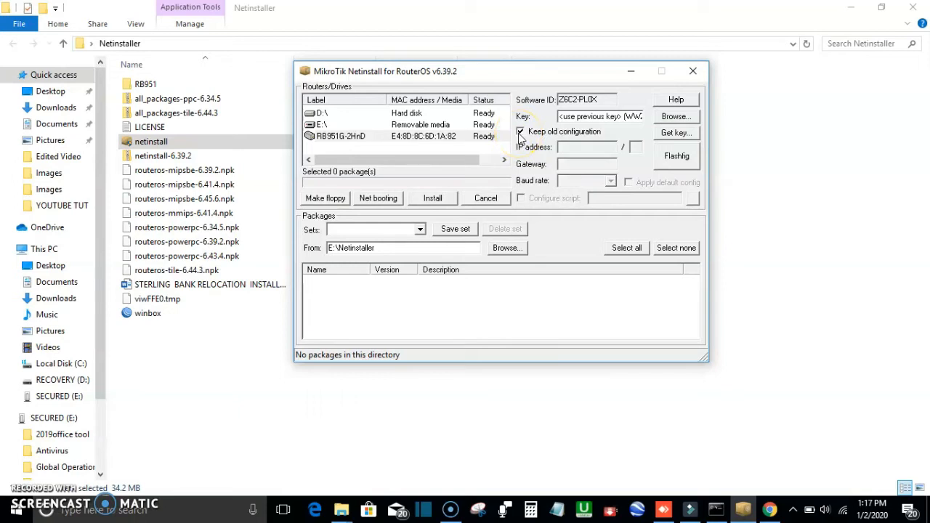
left_click(520, 134)
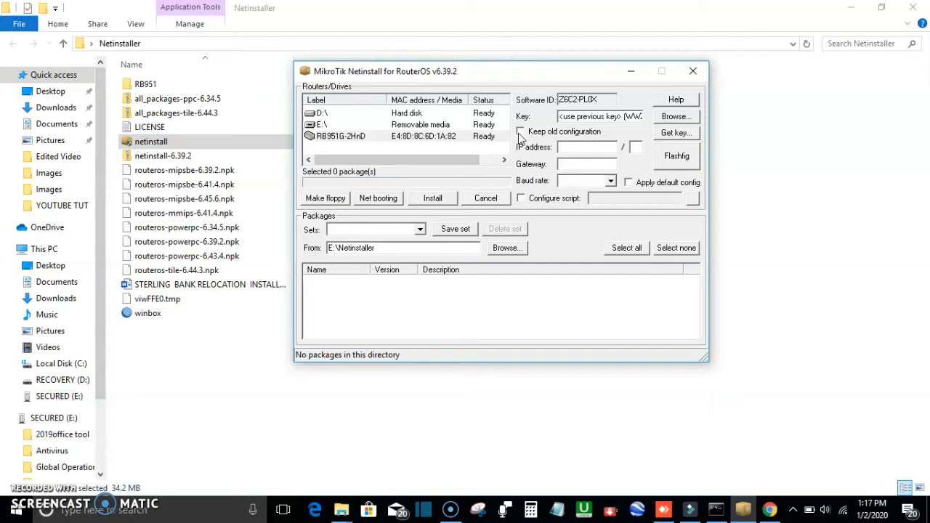
Step: Restart Netinstall, allow it through Windows Firewall, and select the RB951G-2HnD router
left_click(450, 137)
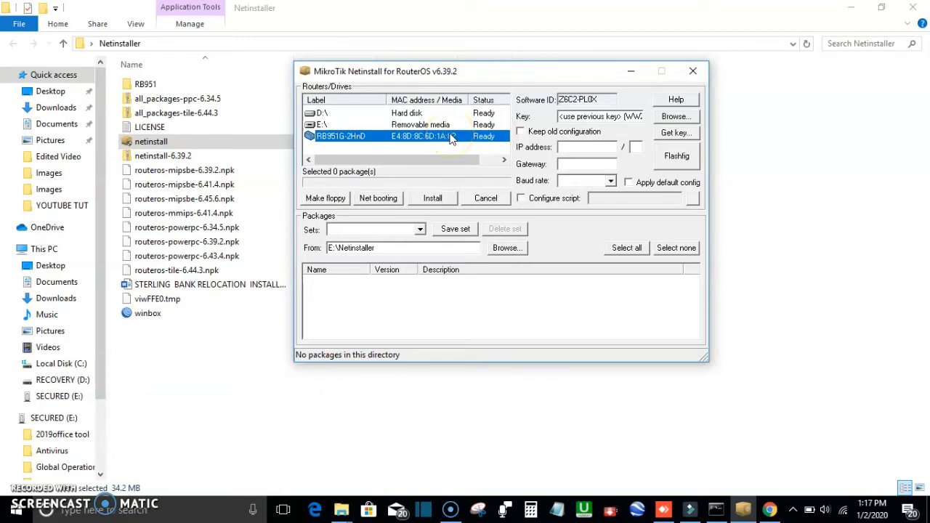
left_click(369, 145)
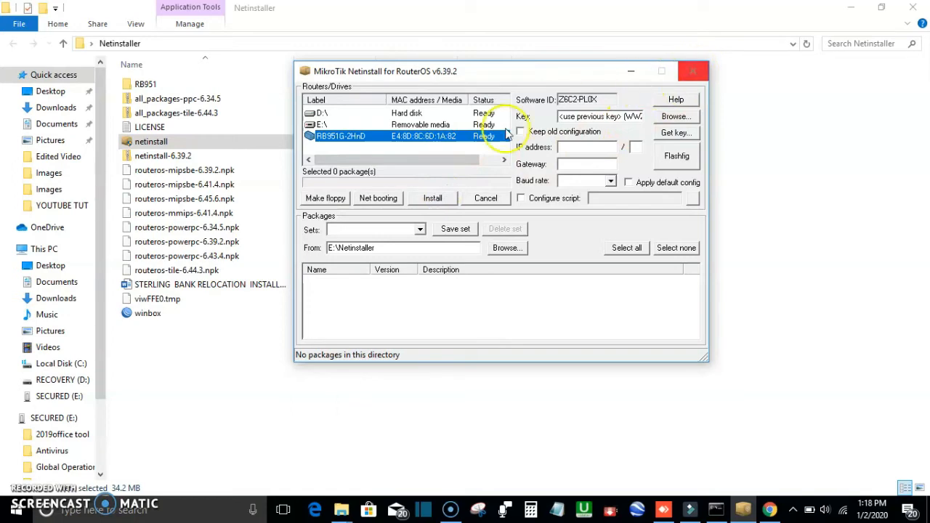
left_click(668, 84)
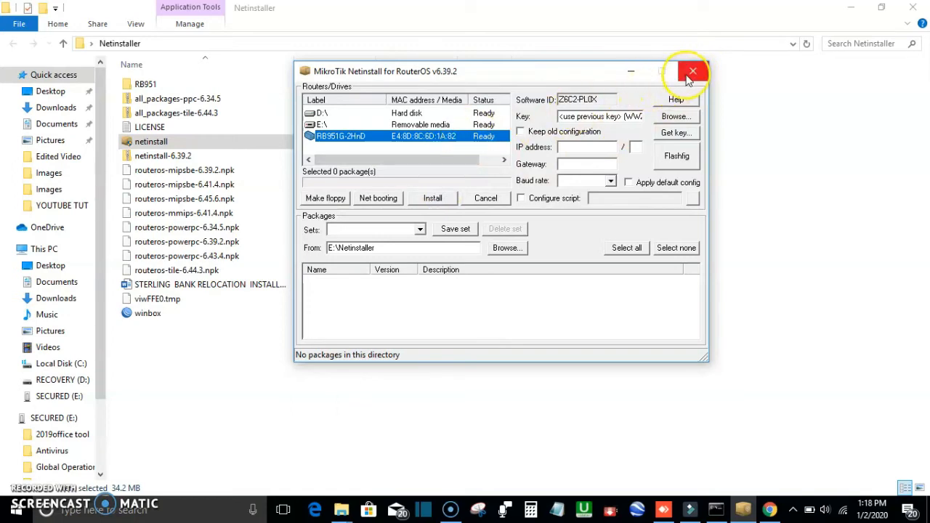
left_click(692, 72)
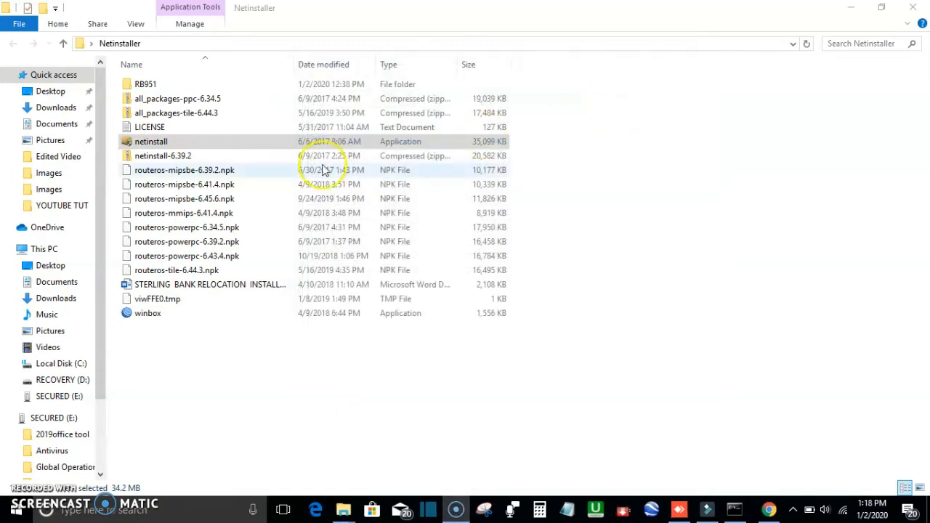
double_click(234, 143)
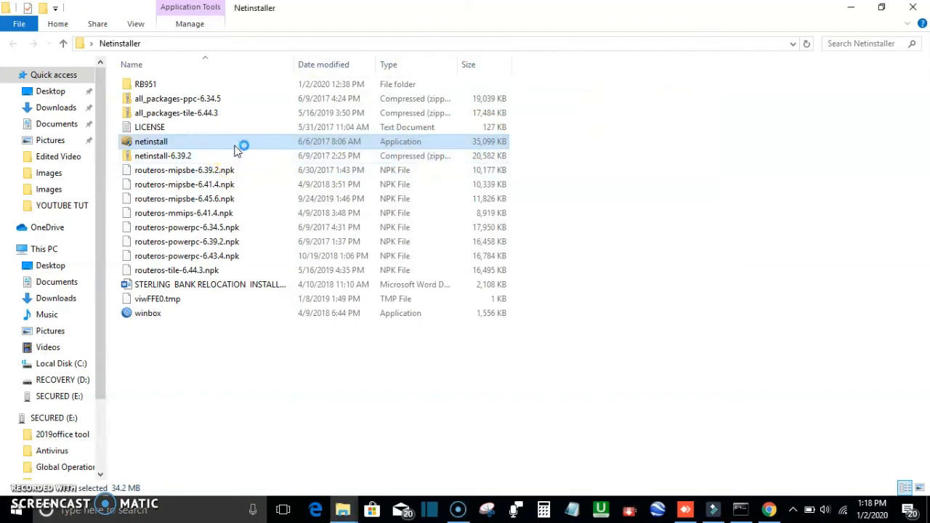
left_click(242, 161)
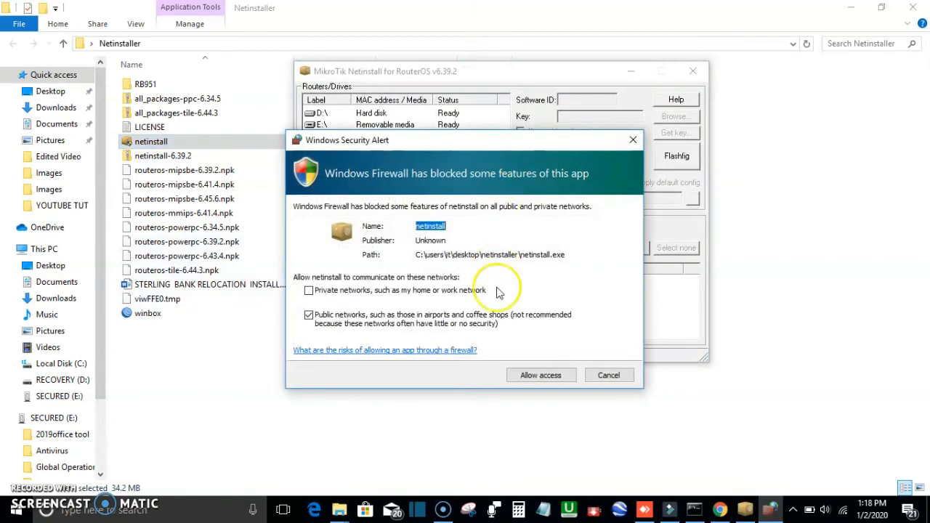
left_click(538, 376)
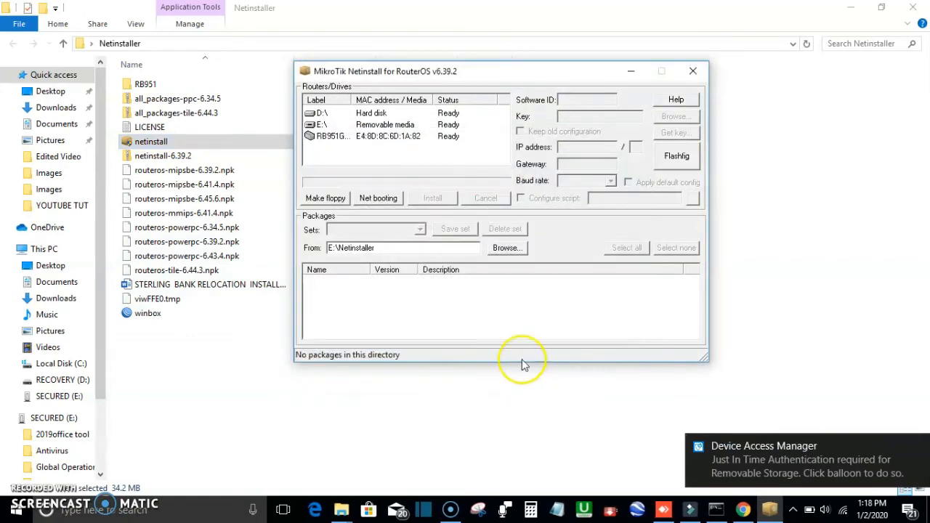
left_click(385, 137)
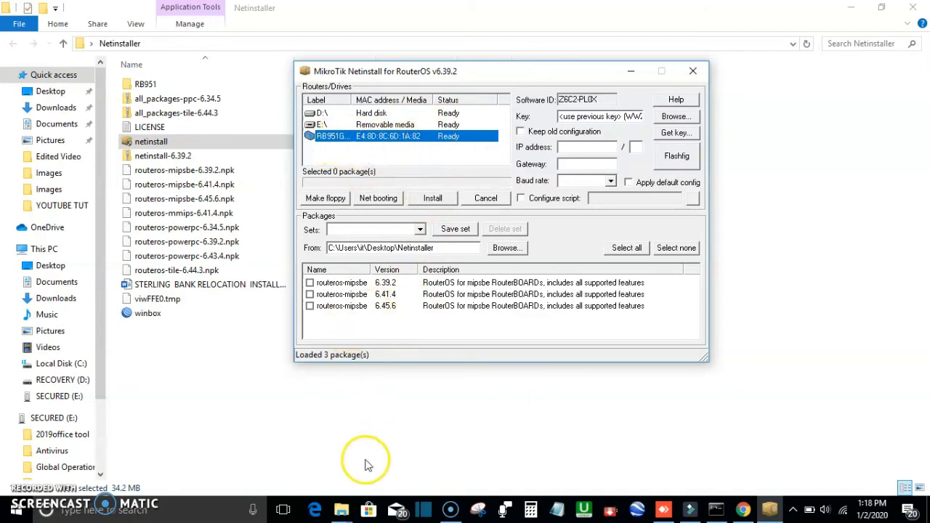
Step: Check the MIPSBE RouterOS versions on the MikroTik download page, then return to Netinstall
left_click(743, 510)
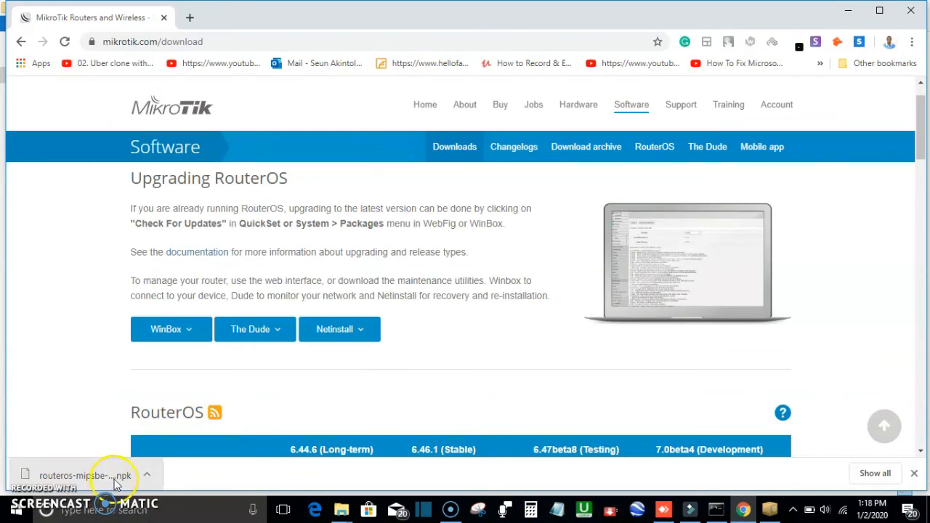
scroll(450, 326, "down", 5)
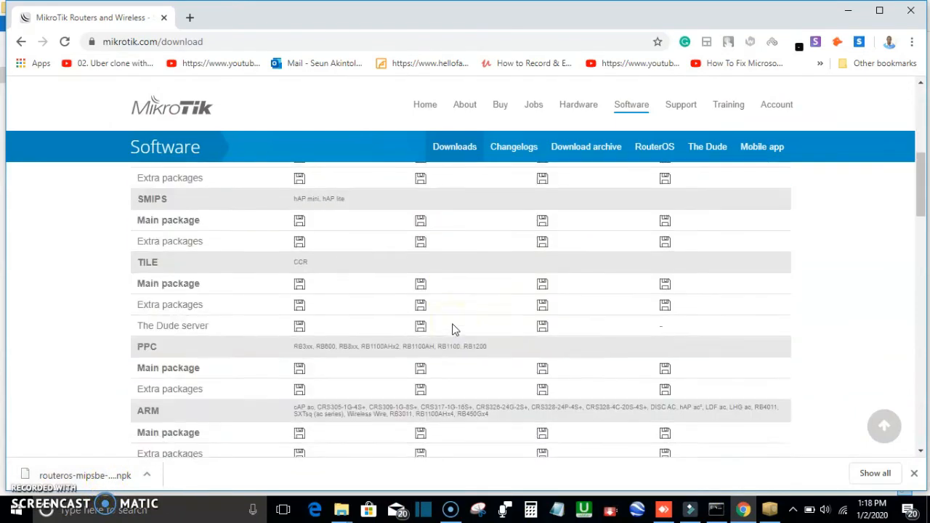
scroll(452, 328, "up", 3)
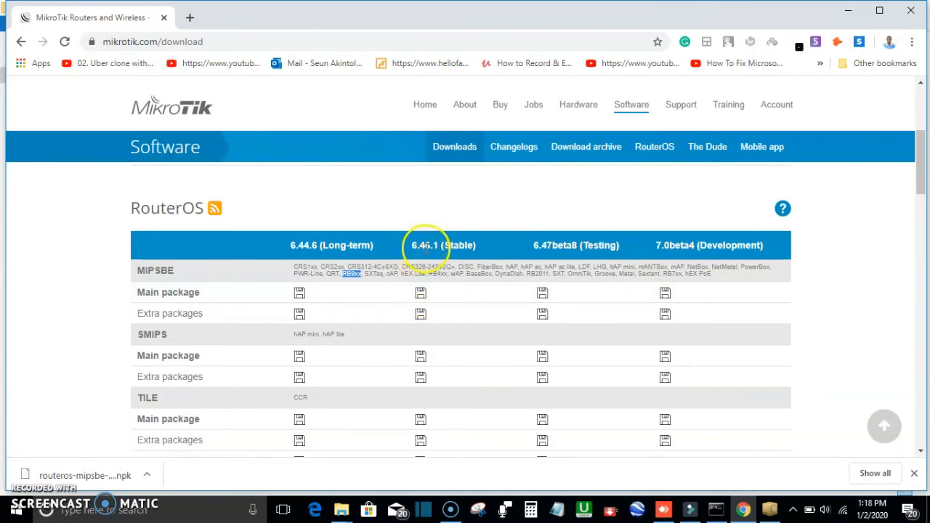
mouse_move(771, 514)
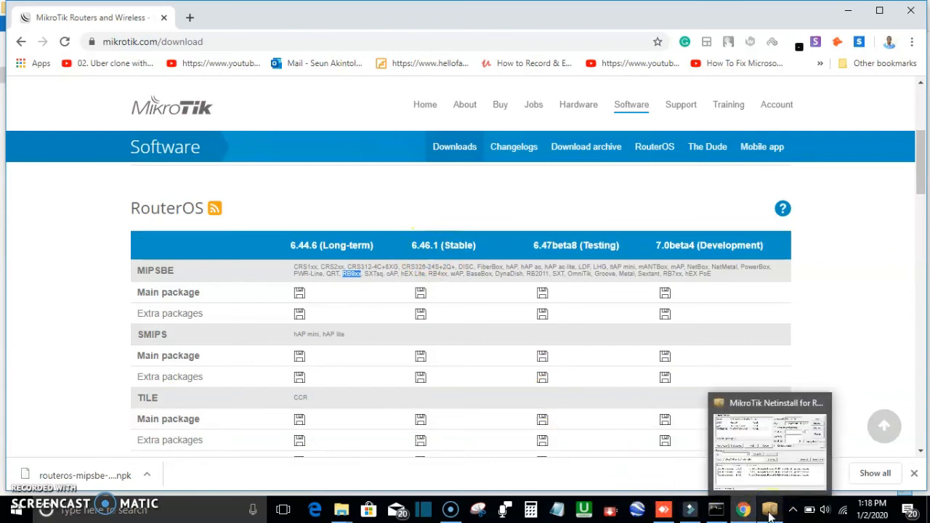
left_click(767, 446)
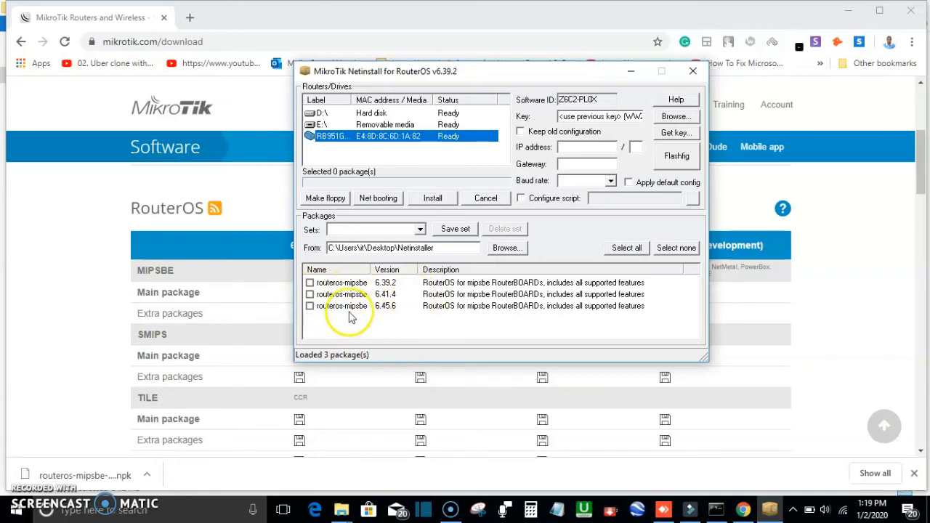
Step: Install the routeros-mipsbe 6.41.4 package on the RB951G-2HnD router
left_click(310, 295)
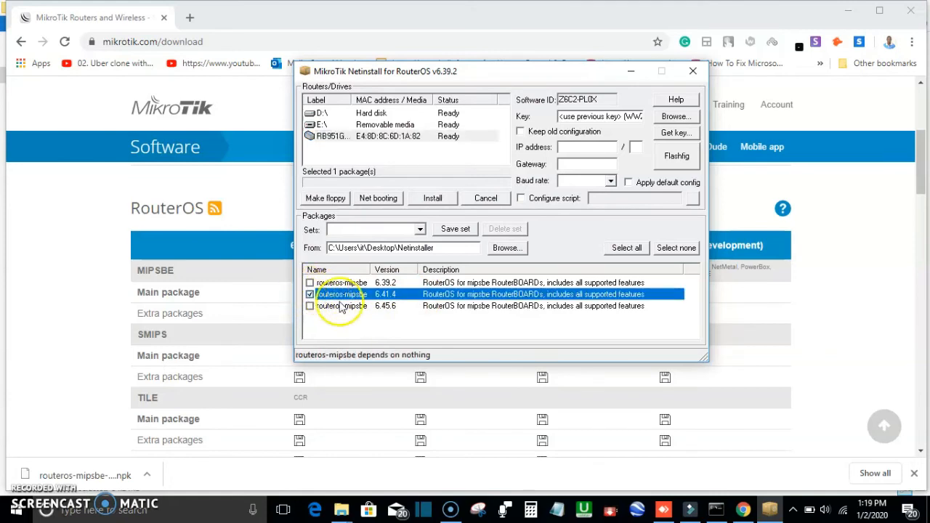
left_click(434, 201)
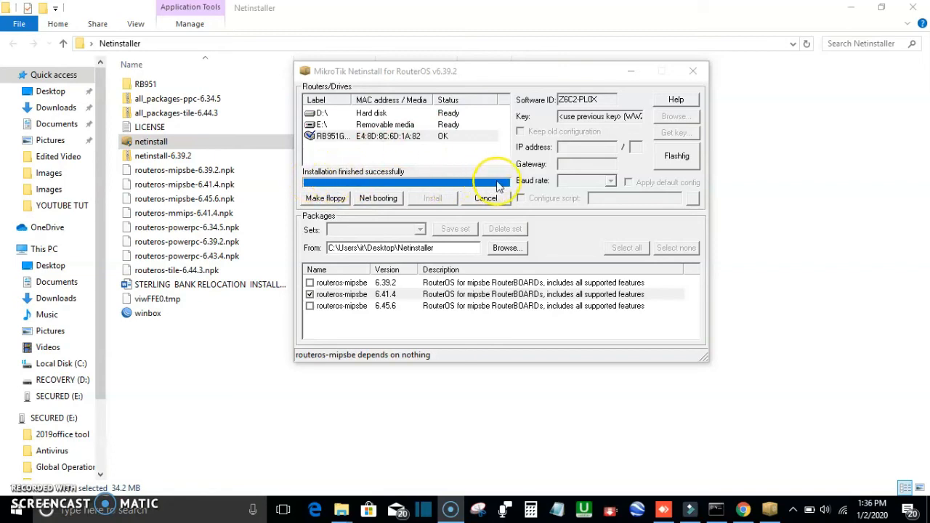
left_click(315, 187)
left_click(156, 348)
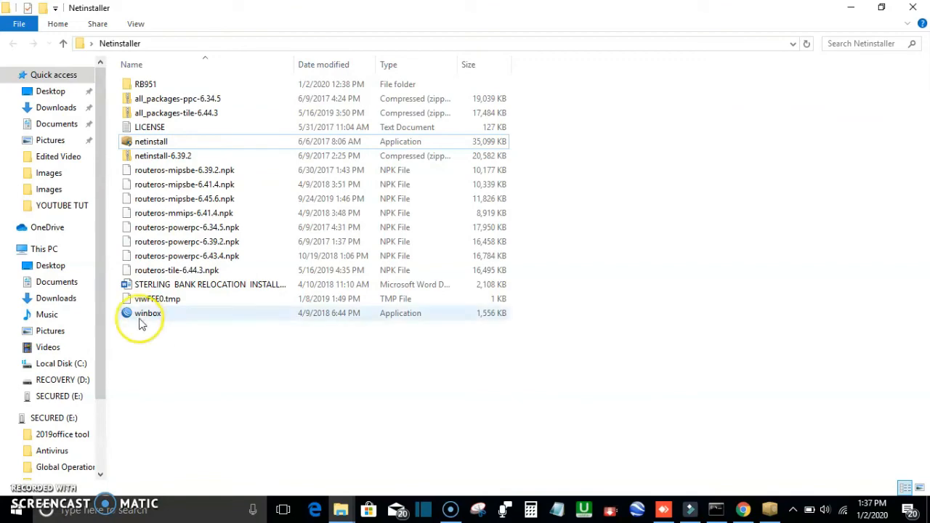
Step: Launch Winbox and try connecting to the router's MAC address with login admin
left_click(141, 320)
double_click(141, 321)
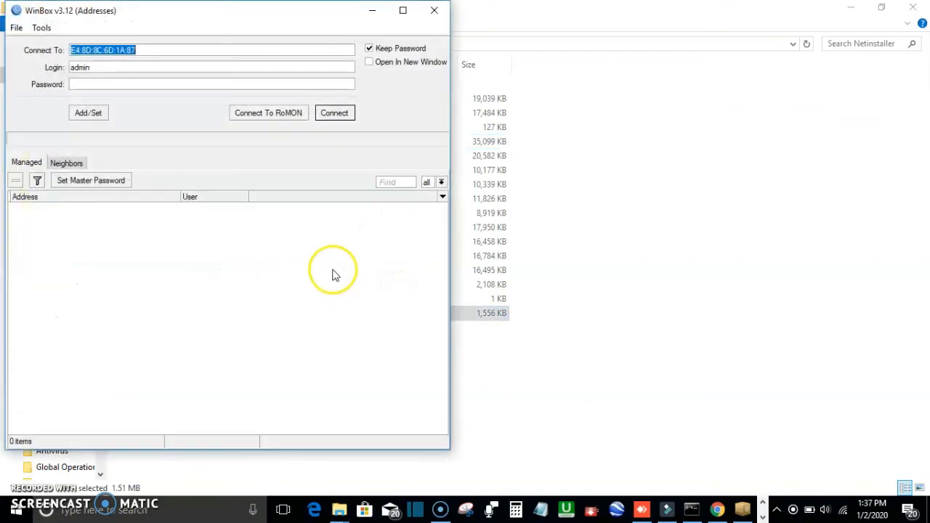
left_click(278, 22)
left_click_drag(278, 22, 417, 27)
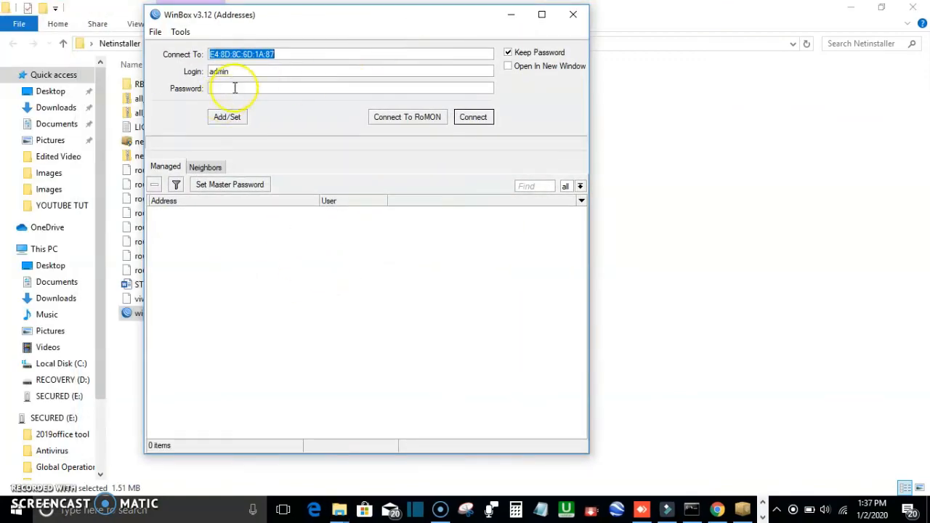
left_click(473, 117)
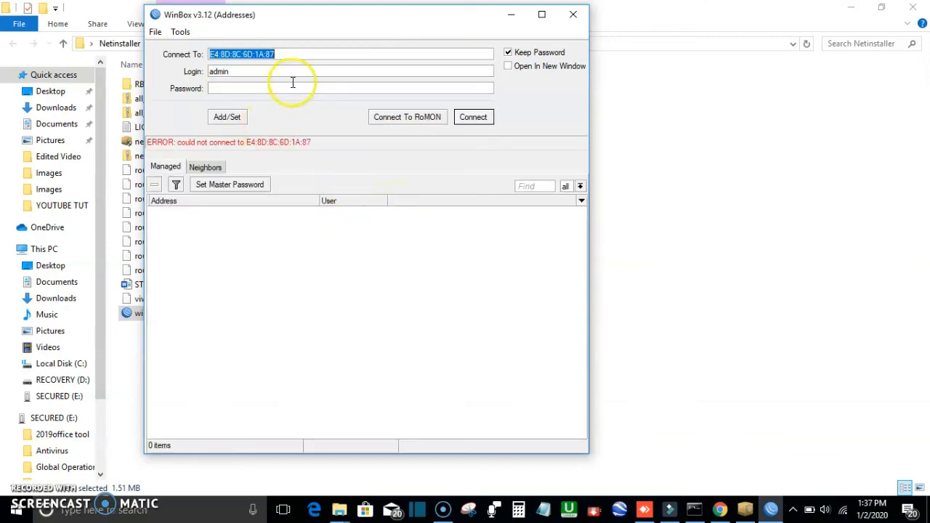
Step: Open the Neighbors list in Winbox to discover the router
left_click(221, 185)
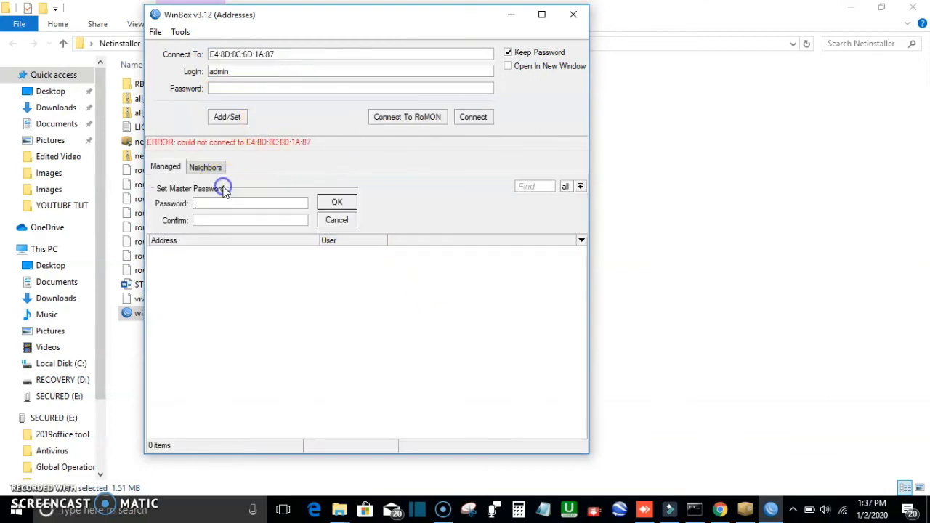
left_click(167, 167)
left_click(203, 167)
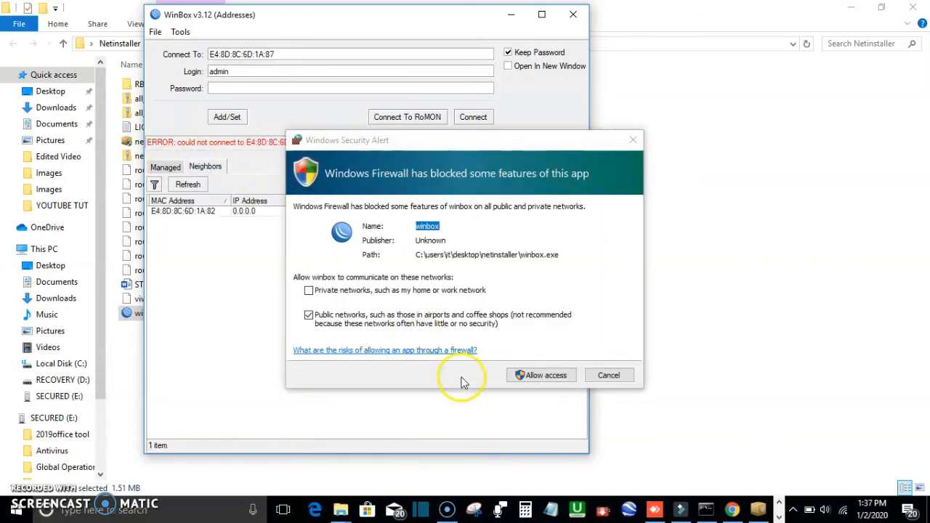
Step: Allow Winbox through the Windows firewall on private networks as well as public networks
left_click(310, 290)
left_click(325, 292)
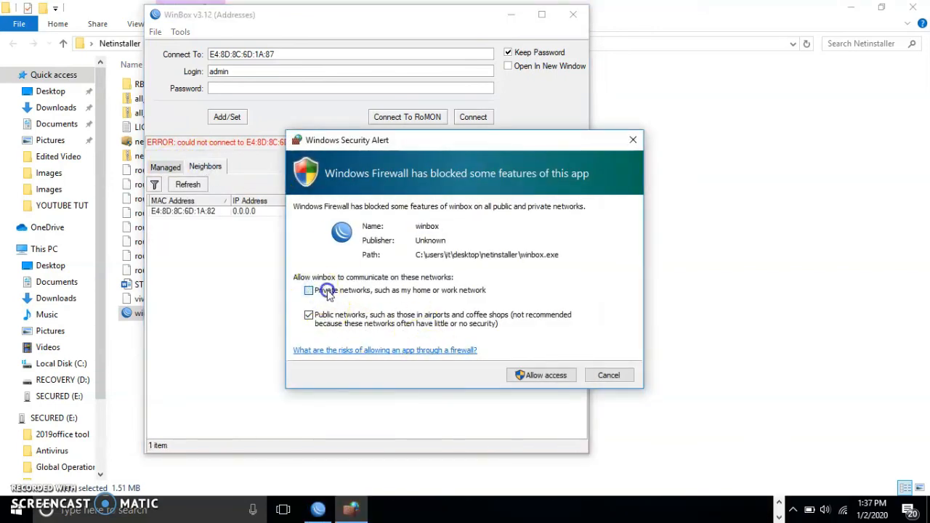
left_click(545, 377)
left_click(541, 377)
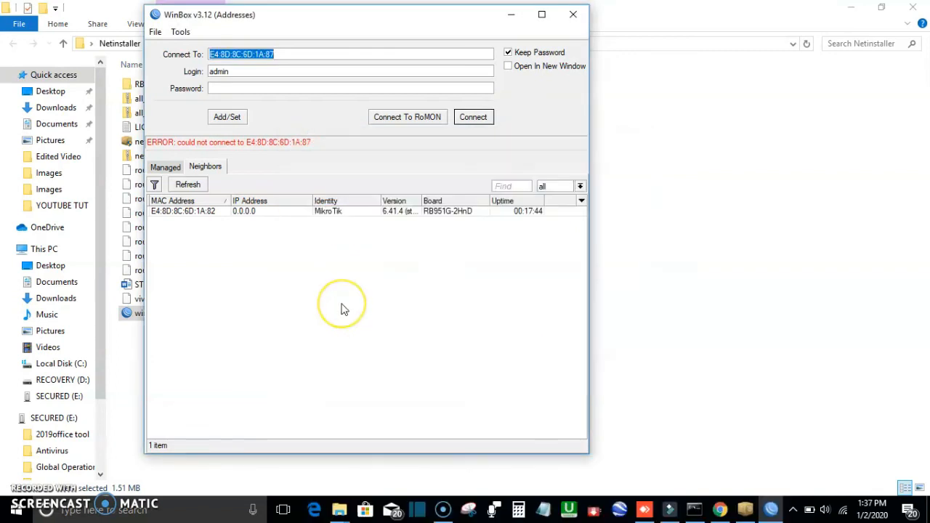
Step: Correct the Connect To address to E4:8D:8C:6D:1A:82 and connect to the router as admin
left_click(349, 55)
key("BackSpace")
type("2")
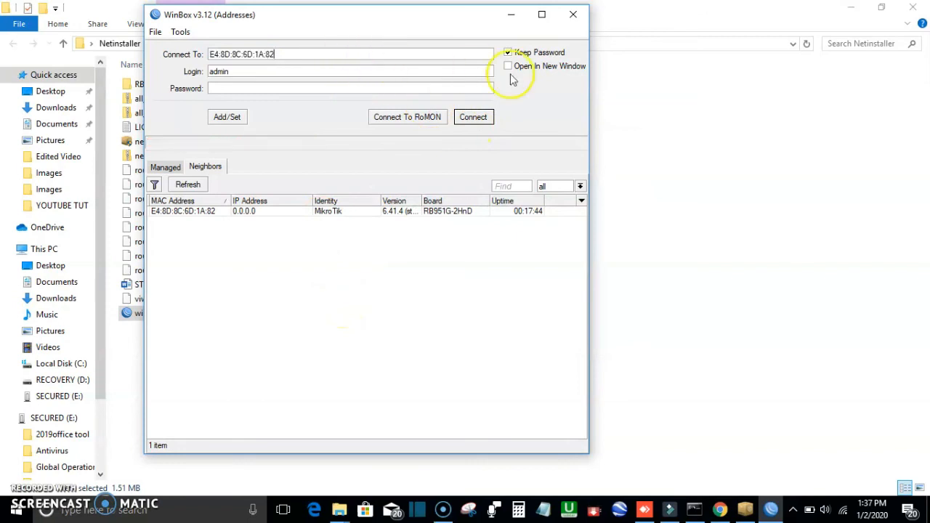
left_click(476, 117)
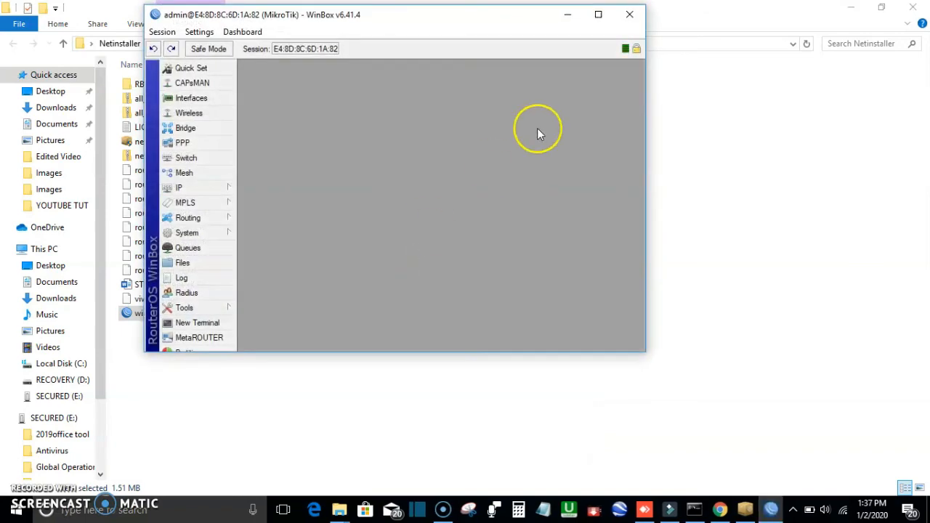
Step: Maximize the router session and open the Interfaces, Wireless, Bridge, Mesh, Queues, Files, Radius, Terminal, MetaROUTER and Supout windows
left_click(598, 14)
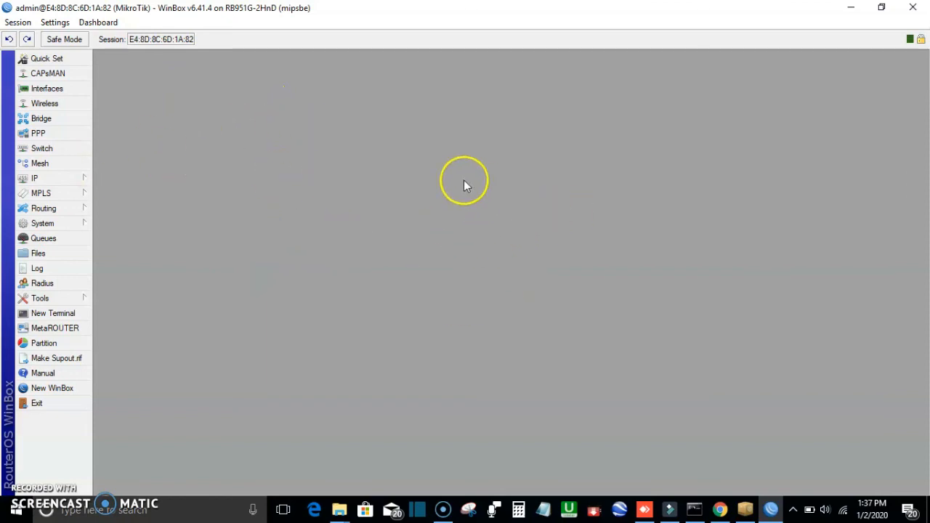
left_click(61, 89)
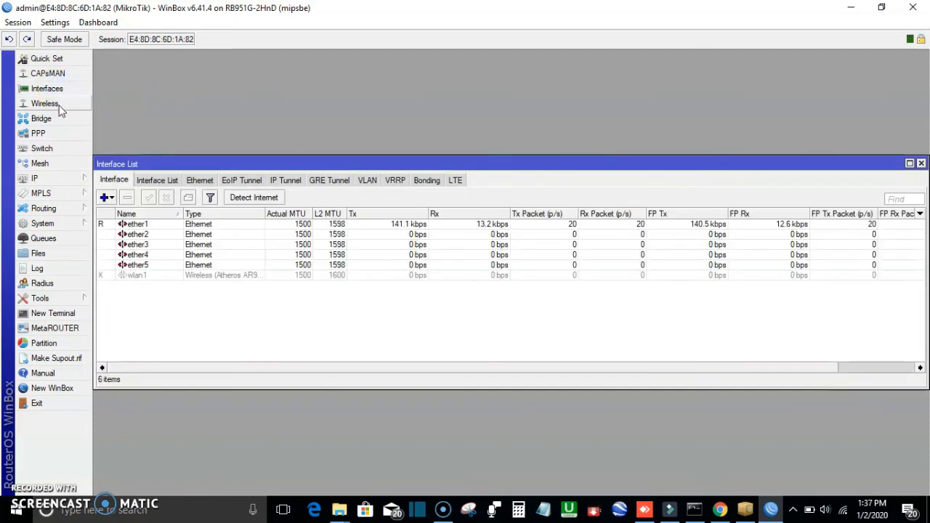
left_click(62, 106)
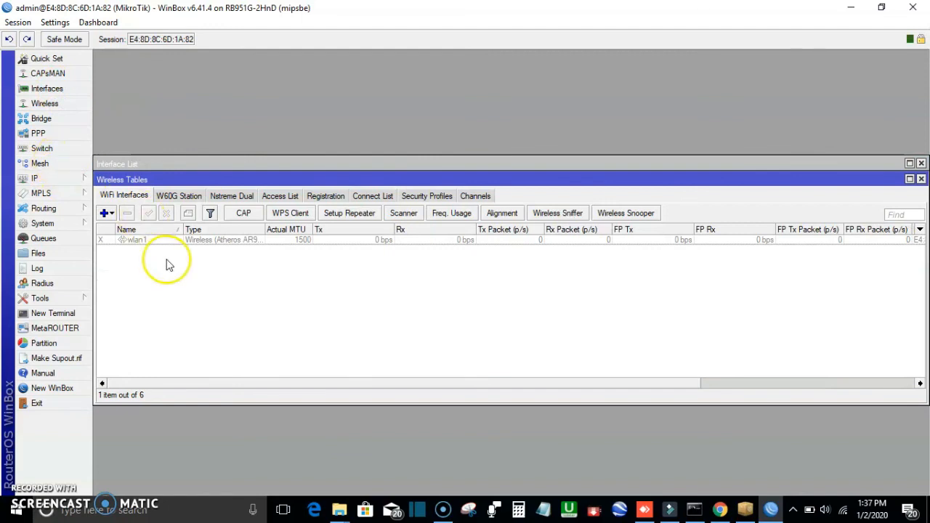
left_click(54, 122)
left_click(40, 165)
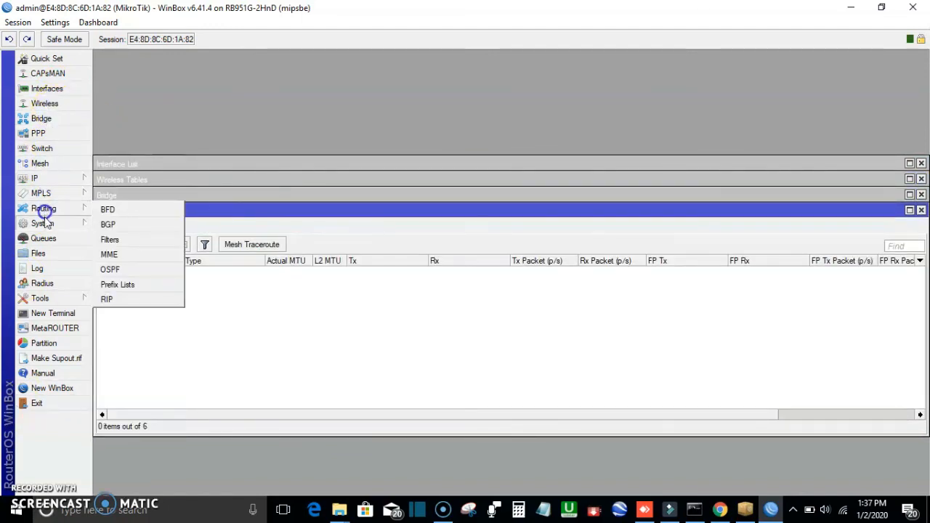
left_click(43, 240)
left_click(40, 254)
left_click(41, 283)
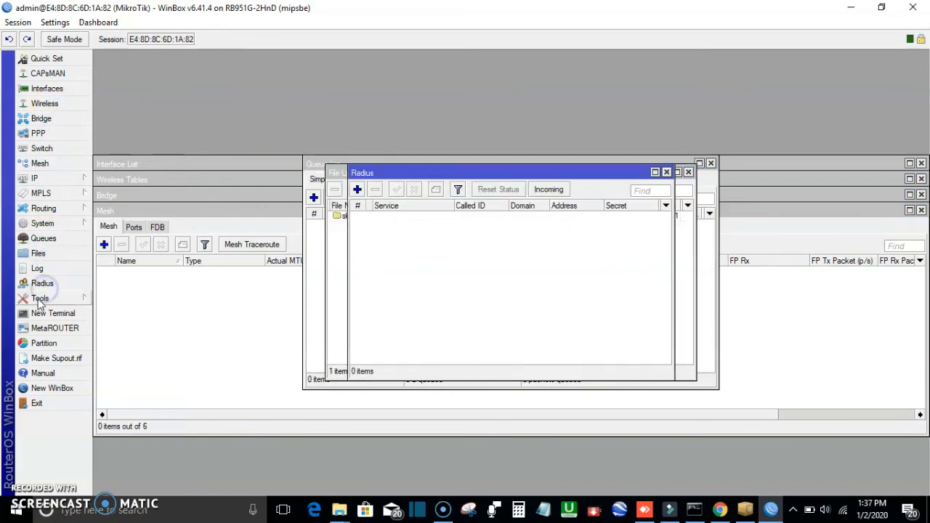
left_click(41, 313)
left_click(45, 330)
left_click(56, 358)
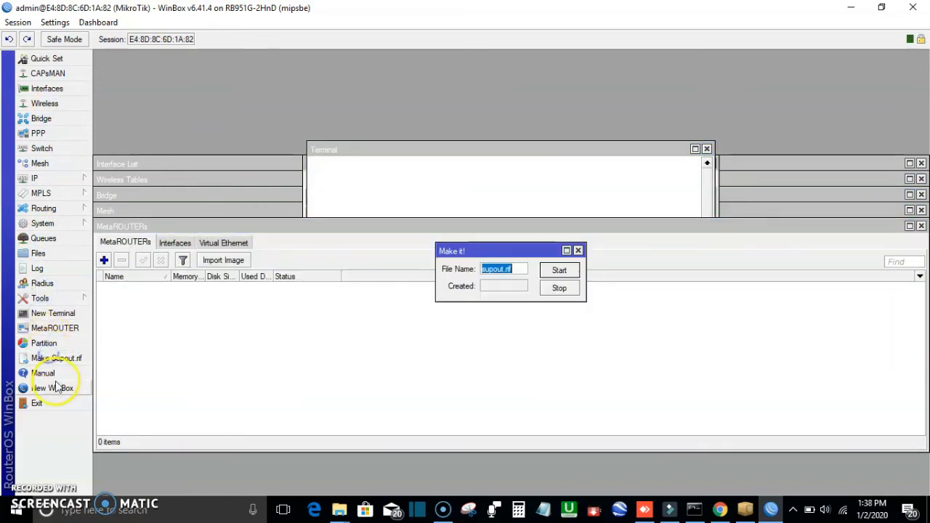
Step: Open and close a New WinBox launcher, then close every open window in the session
left_click(57, 374)
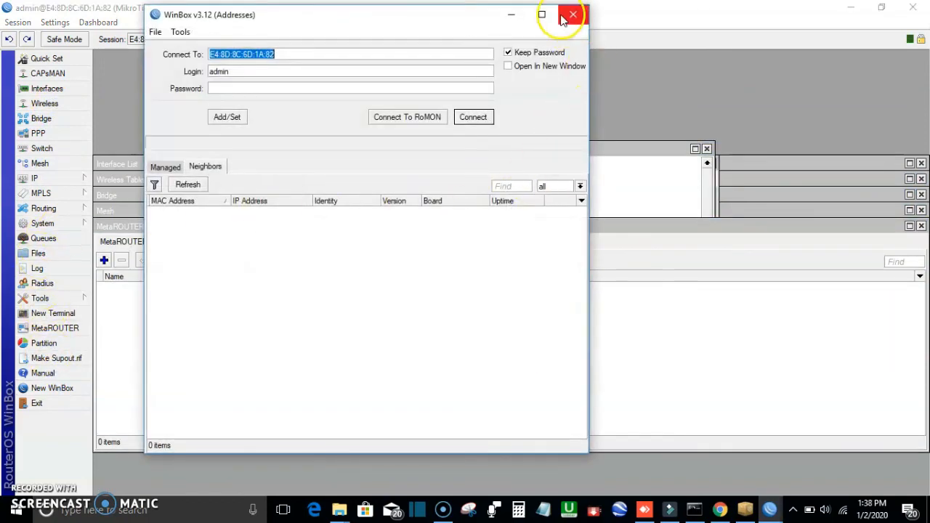
left_click(568, 13)
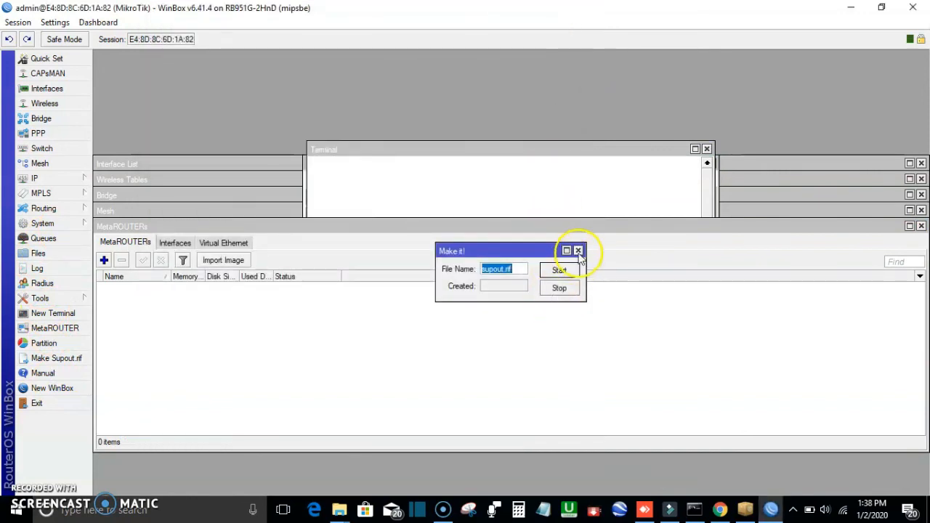
left_click(579, 250)
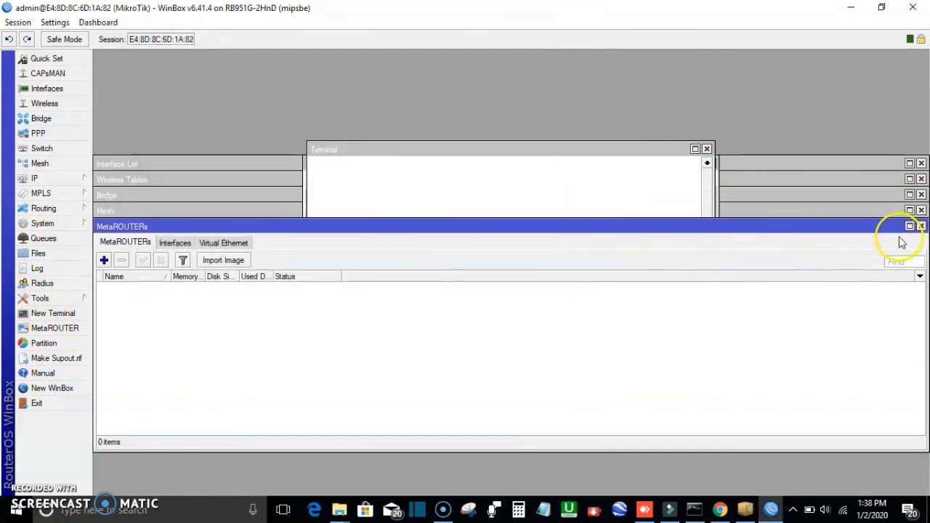
left_click(921, 226)
left_click(921, 210)
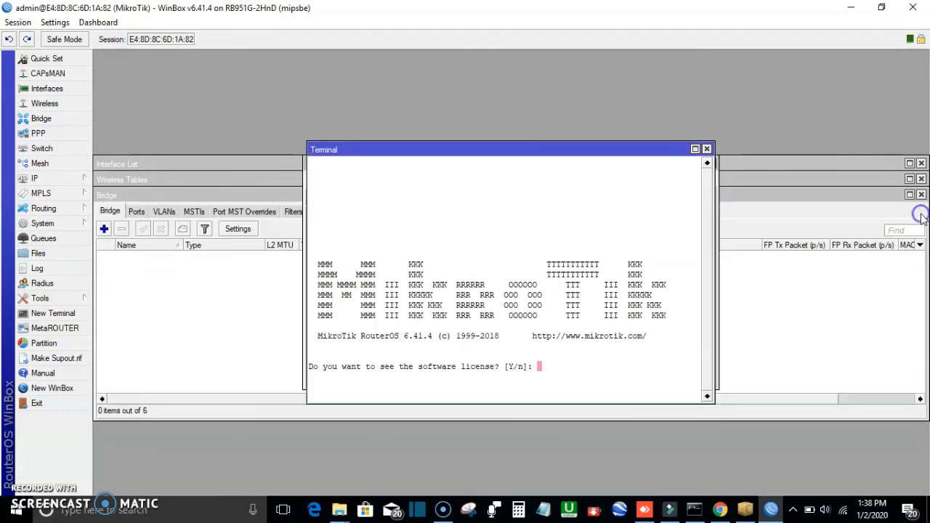
left_click(922, 195)
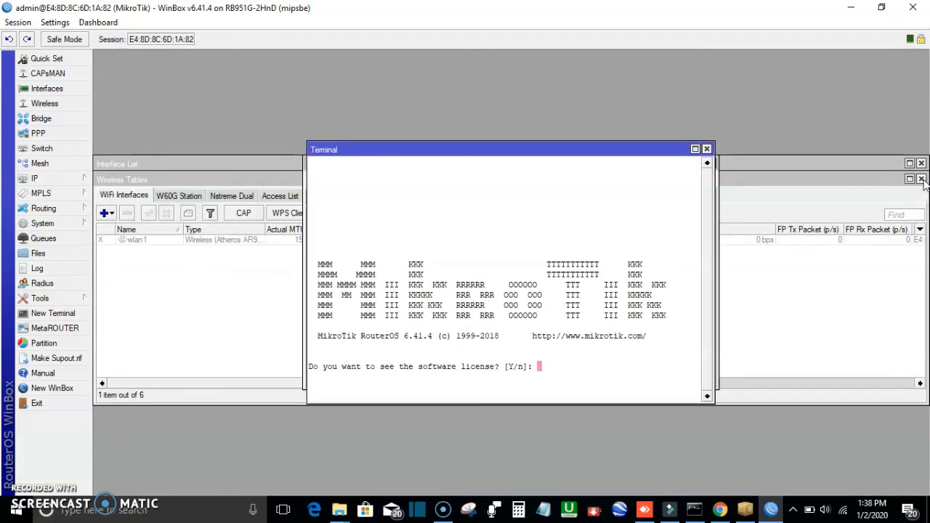
left_click(921, 179)
left_click(921, 163)
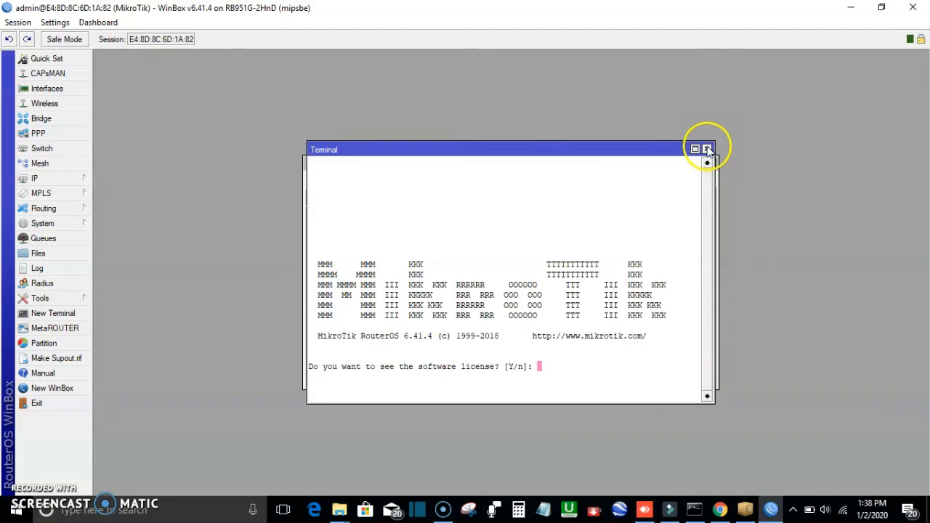
left_click(707, 148)
left_click(666, 173)
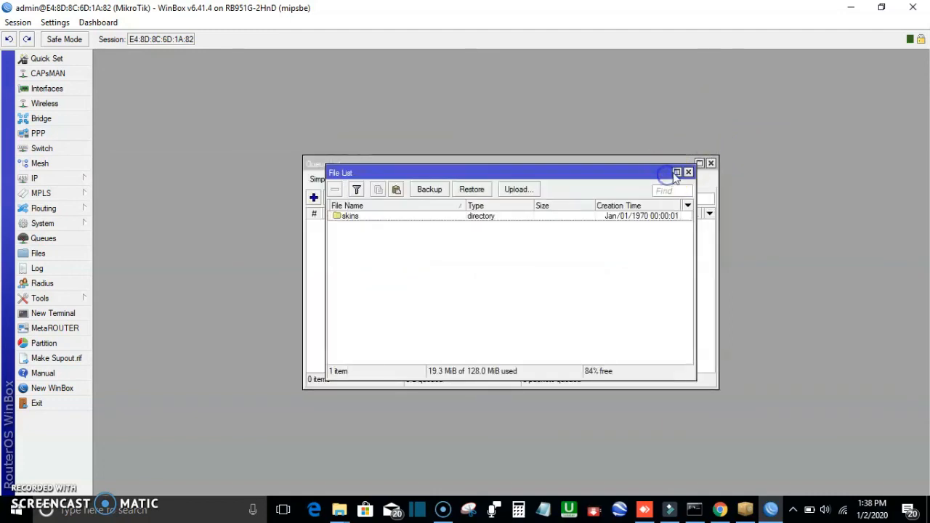
left_click(690, 172)
left_click(710, 163)
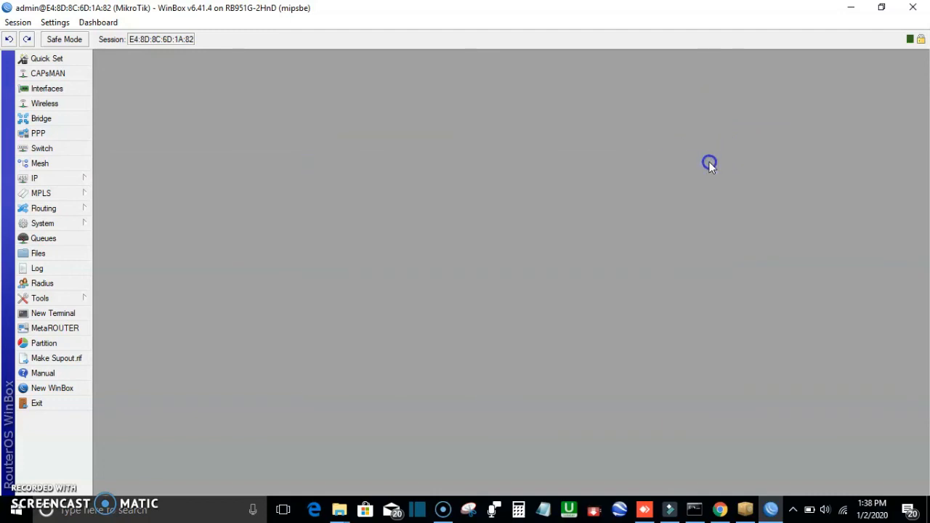